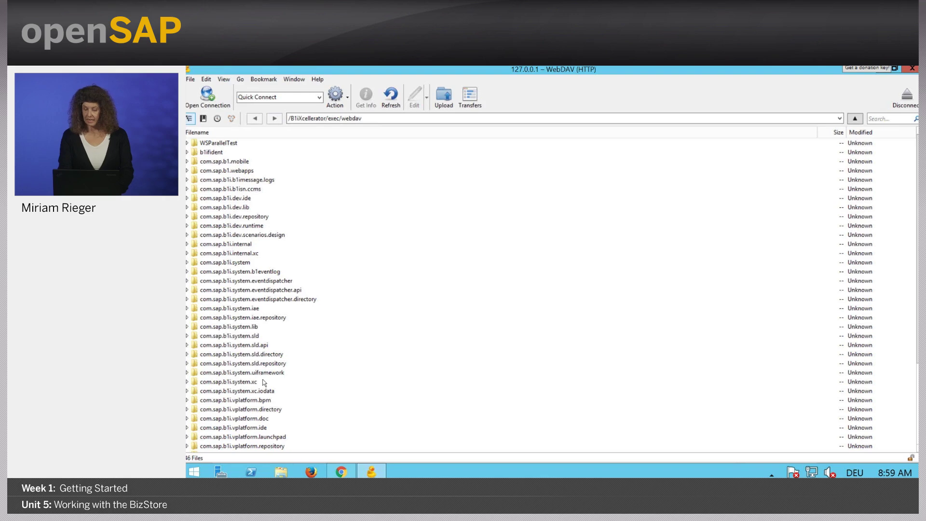
Expand the com.sap.b1i.vplatform.scenarios.design folder in the BizStore WebDAV listing
{"action": "scroll", "coordinate": [550, 294], "scroll_direction": "down", "scroll_amount": 2}
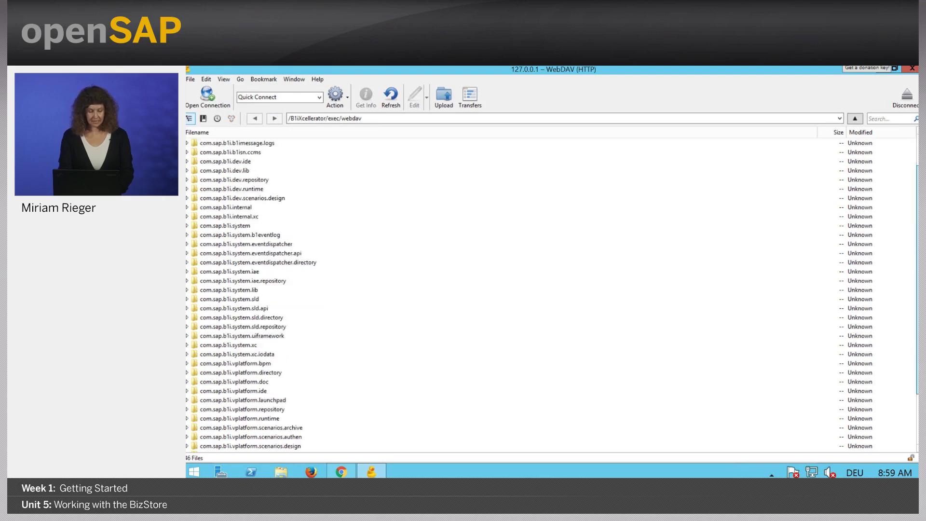
{"action": "scroll", "coordinate": [745, 369], "scroll_direction": "down", "scroll_amount": 4}
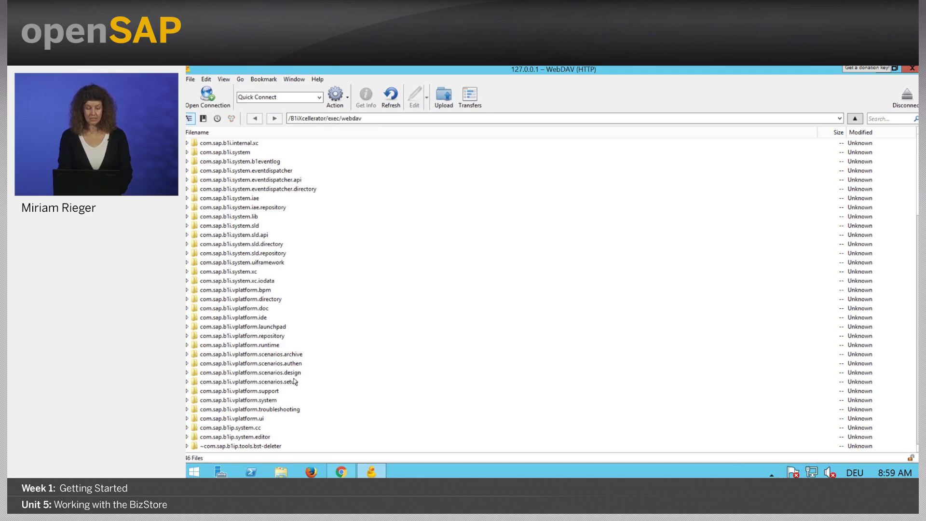
{"action": "left_click", "coordinate": [188, 373]}
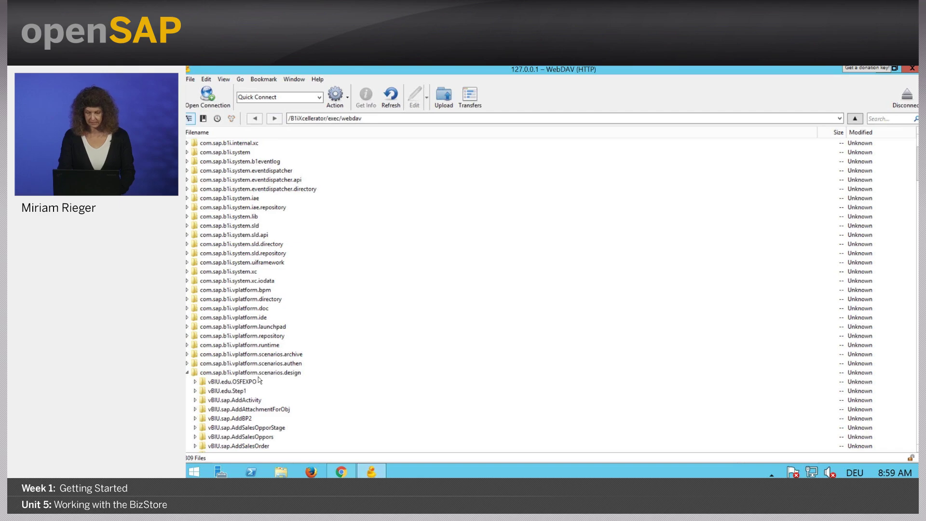
Examine the vBIU scenario step folders inside com.sap.b1i.vplatform.scenarios.design
{"action": "scroll", "coordinate": [554, 294], "scroll_direction": "down", "scroll_amount": 6}
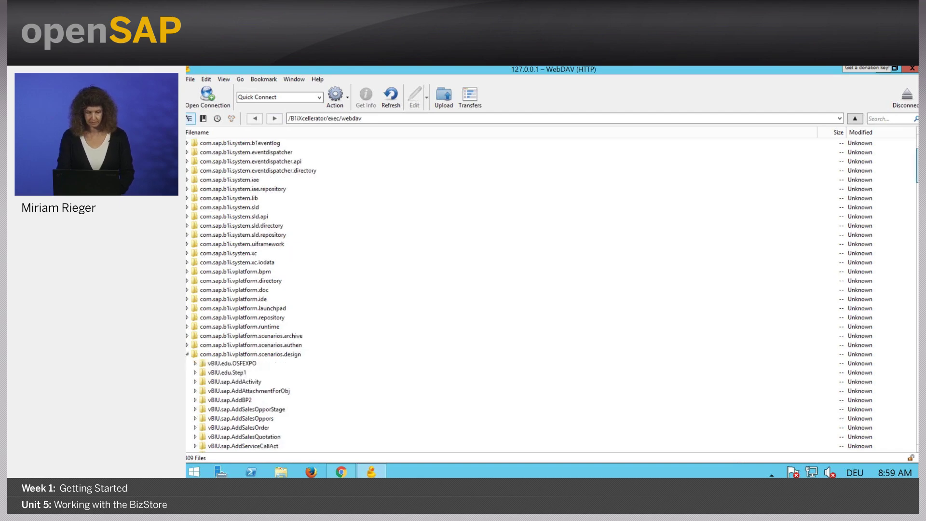
{"action": "scroll", "coordinate": [555, 294], "scroll_direction": "down", "scroll_amount": 2}
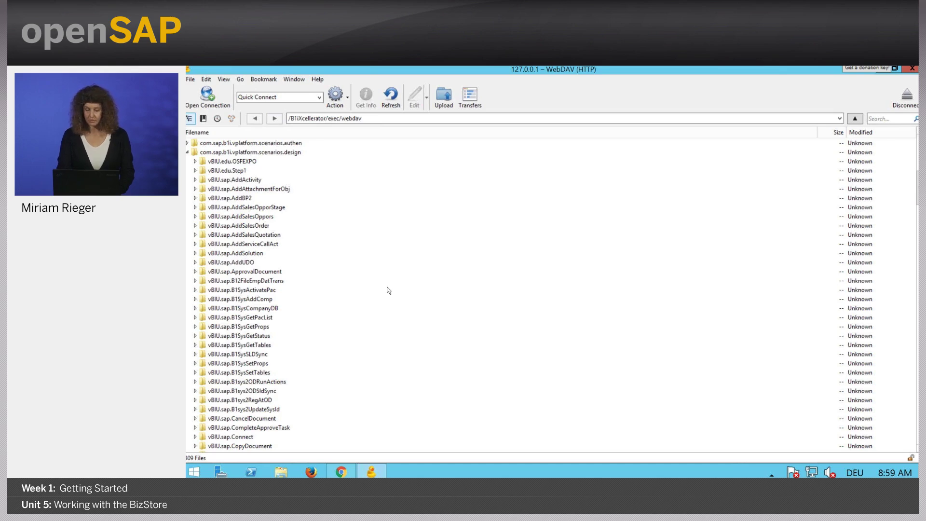
{"action": "scroll", "coordinate": [916, 193], "scroll_direction": "down", "scroll_amount": 10}
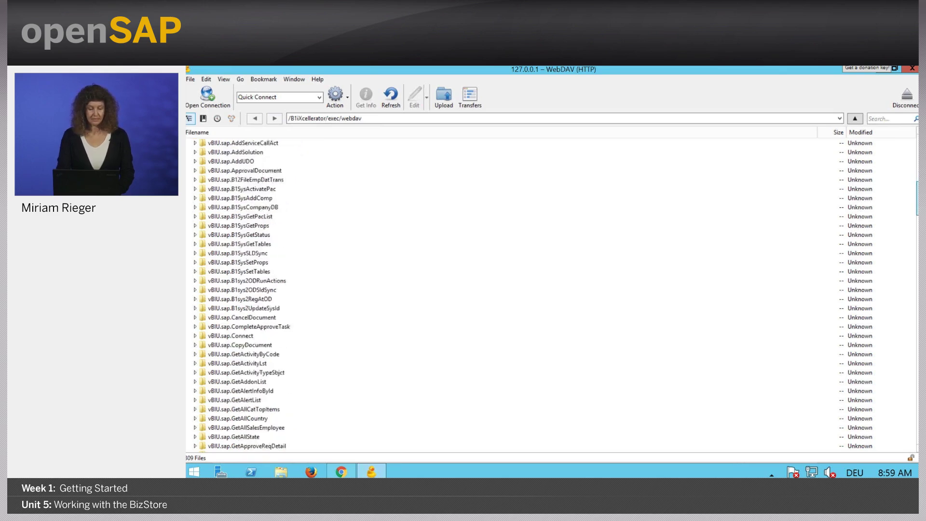
{"action": "scroll", "coordinate": [916, 222], "scroll_direction": "down", "scroll_amount": 3}
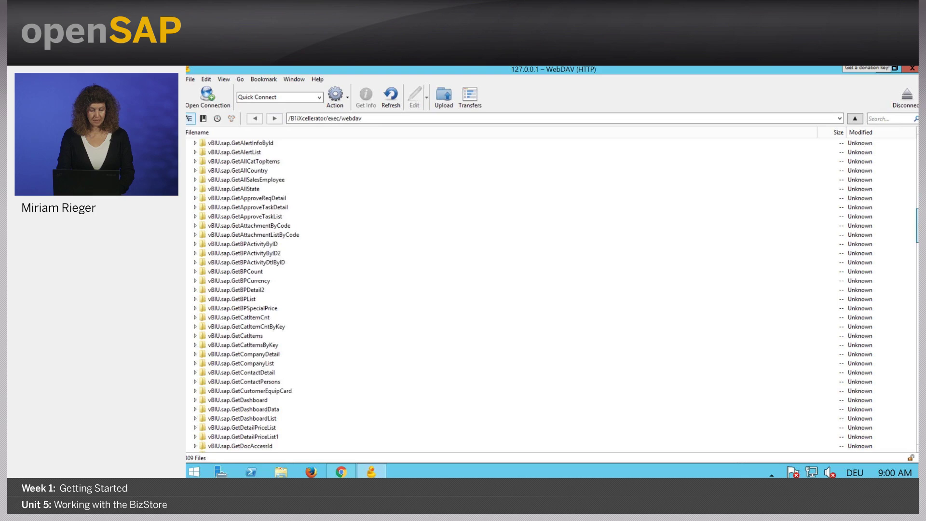
{"action": "scroll", "coordinate": [916, 241], "scroll_direction": "down", "scroll_amount": 20}
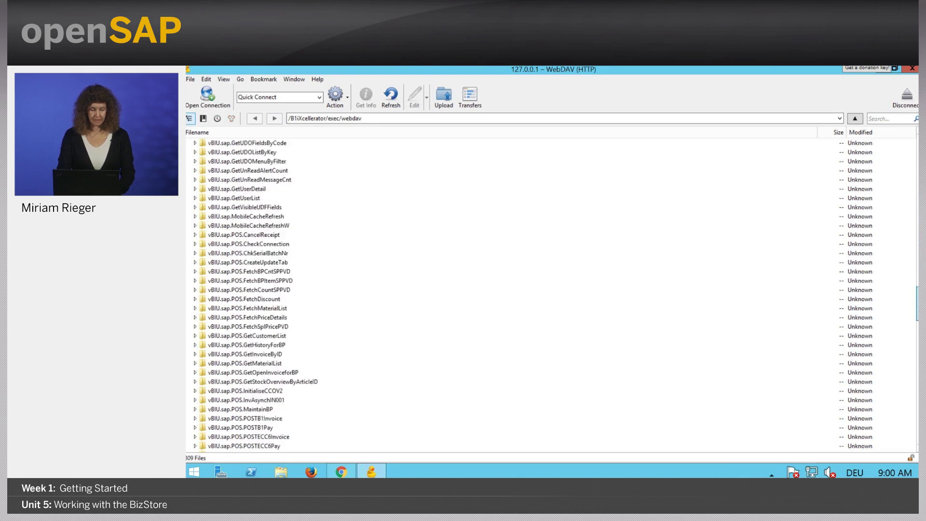
{"action": "scroll", "coordinate": [901, 317], "scroll_direction": "down", "scroll_amount": 1}
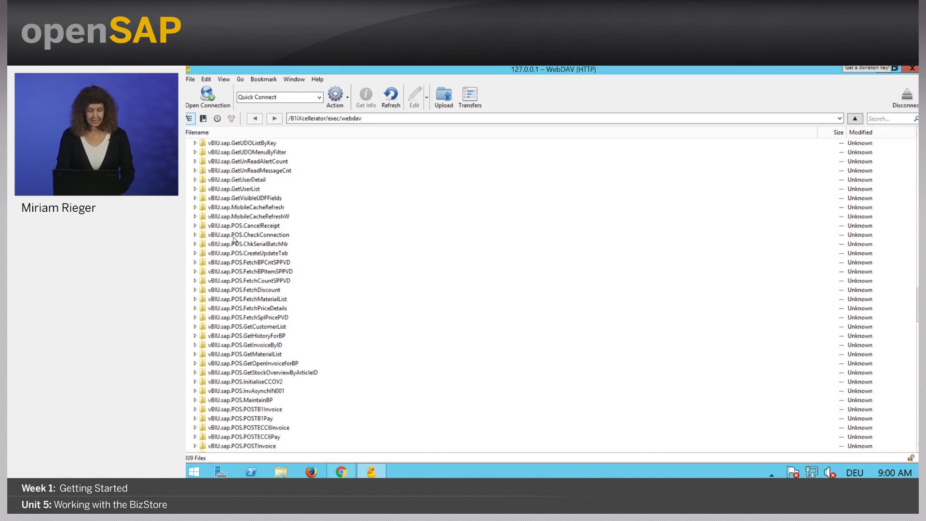
{"action": "scroll", "coordinate": [612, 248], "scroll_direction": "up", "scroll_amount": 20}
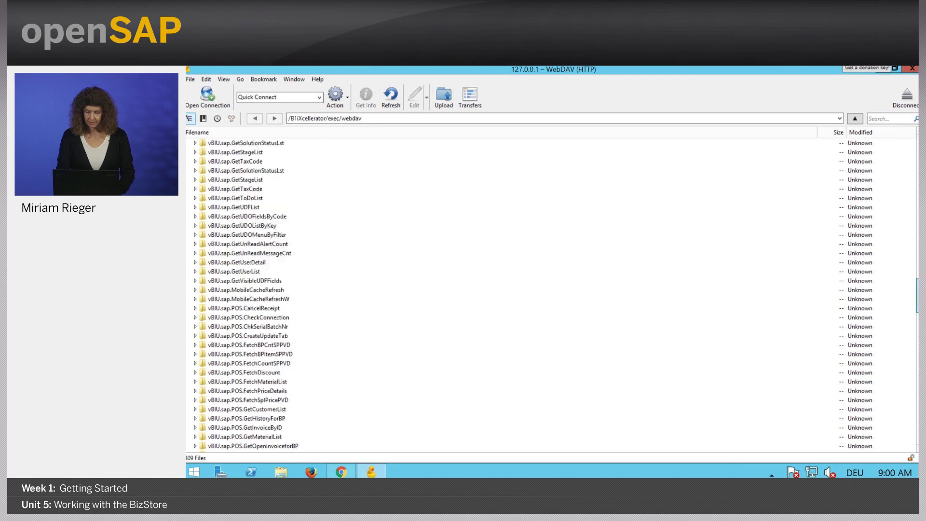
{"action": "scroll", "coordinate": [550, 295], "scroll_direction": "up", "scroll_amount": 14}
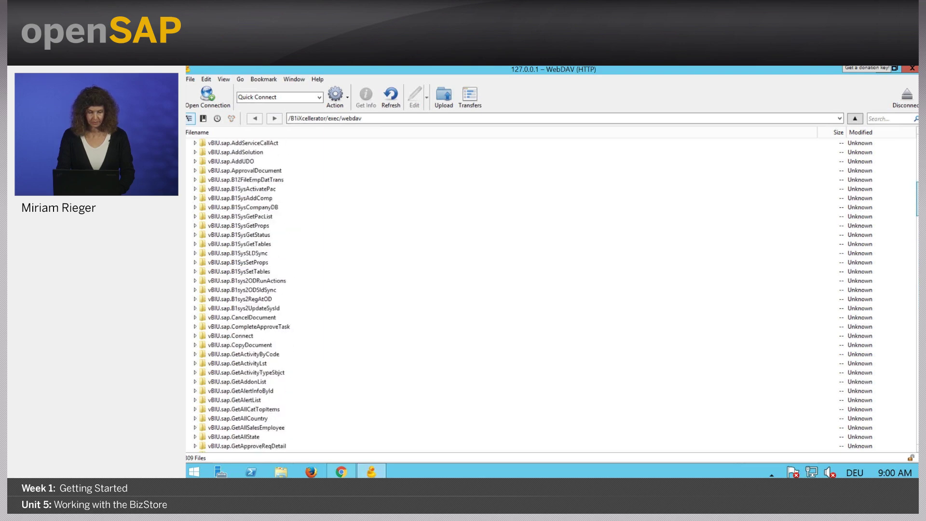
{"action": "scroll", "coordinate": [550, 295], "scroll_direction": "up", "scroll_amount": 1}
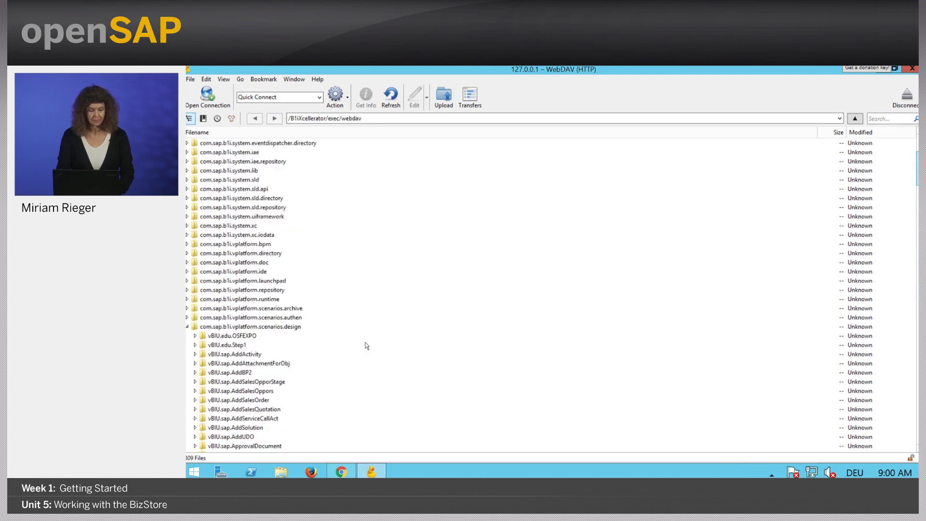
Expand the vBIU.edu.OSFEXPO folder to show its files
{"action": "left_click", "coordinate": [195, 336]}
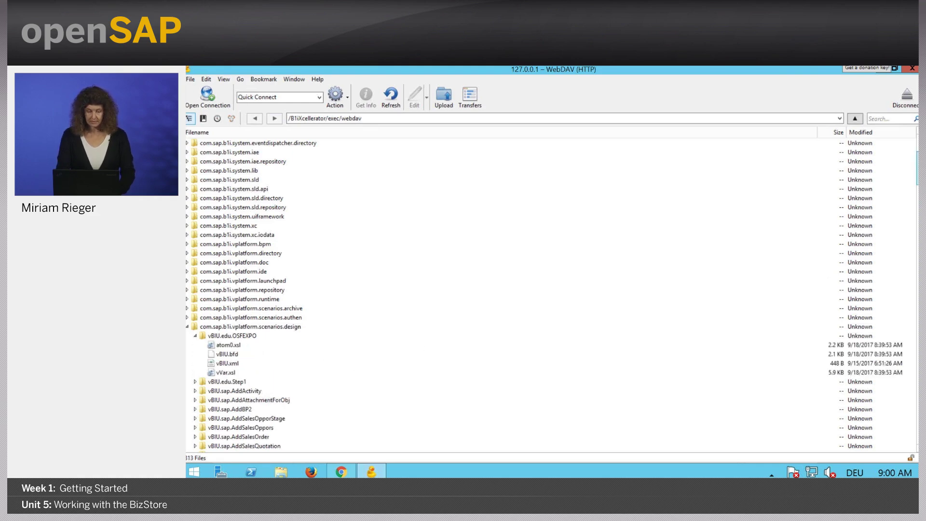
{"action": "scroll", "coordinate": [355, 192], "scroll_direction": "down", "scroll_amount": 5}
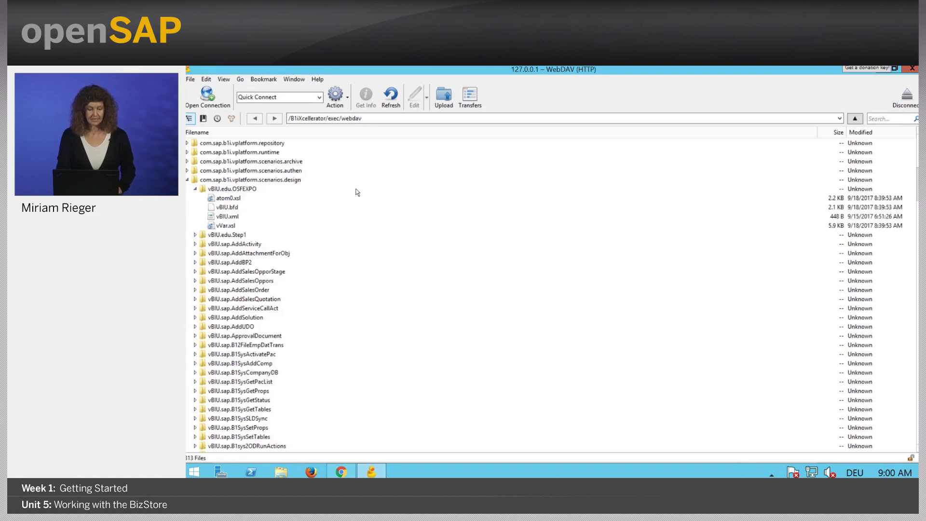
{"action": "double_click", "coordinate": [219, 198]}
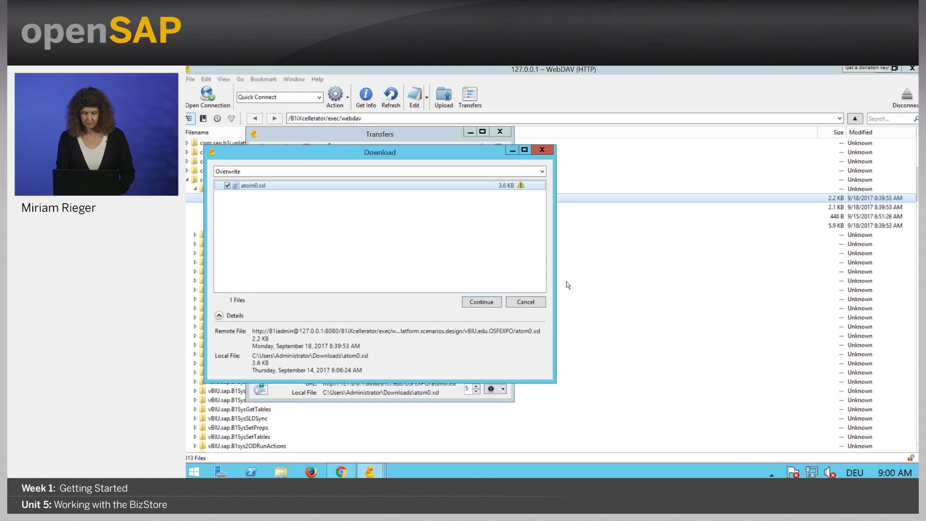
{"action": "left_click", "coordinate": [522, 303]}
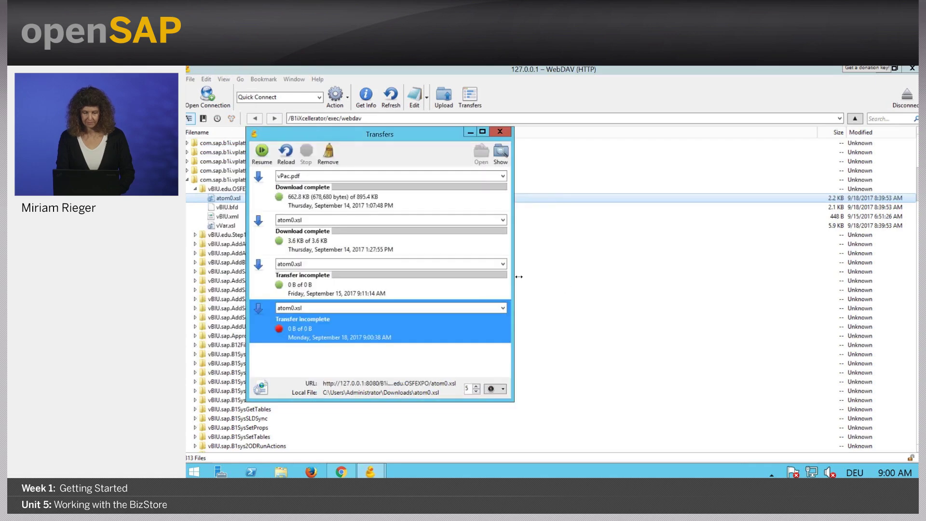
{"action": "left_click", "coordinate": [500, 131]}
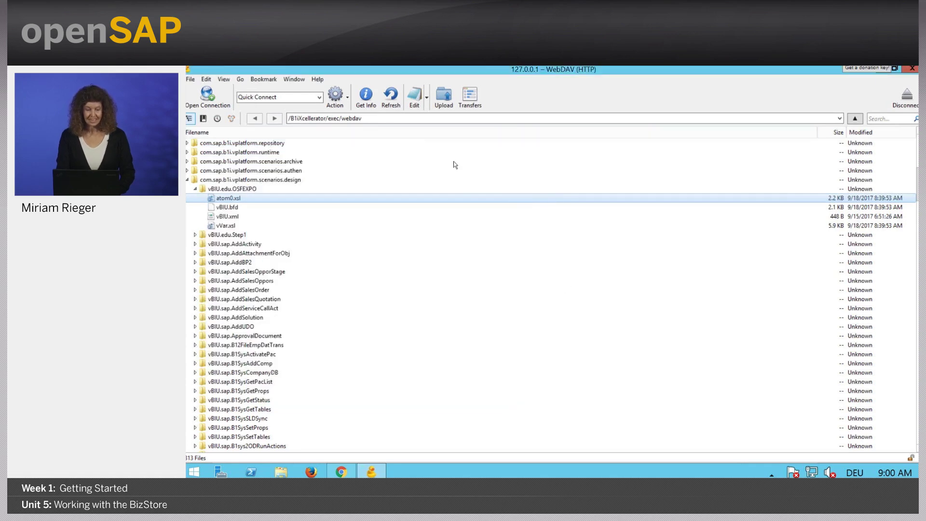
View the content of atom0.xsl from vBIU.edu.OSFEXPO in the external text editor and close it again
{"action": "left_click", "coordinate": [417, 94]}
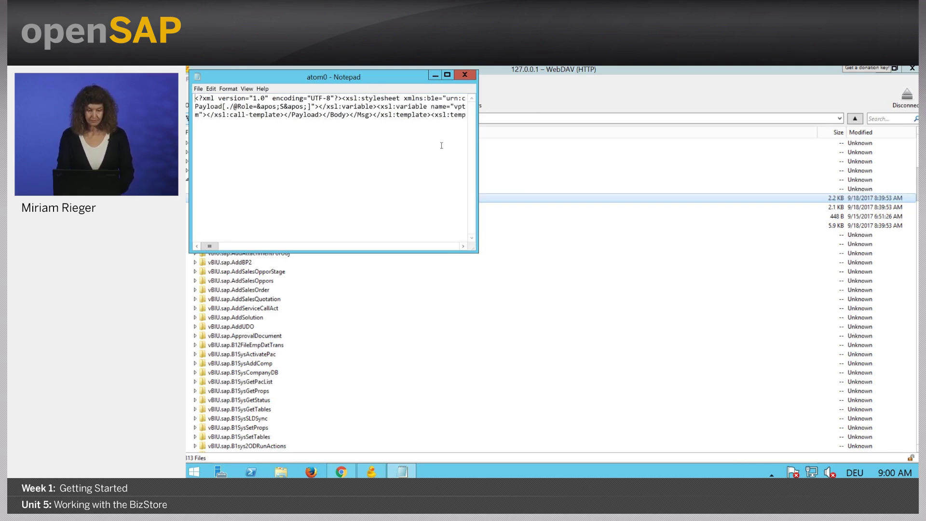
{"action": "left_click", "coordinate": [467, 74]}
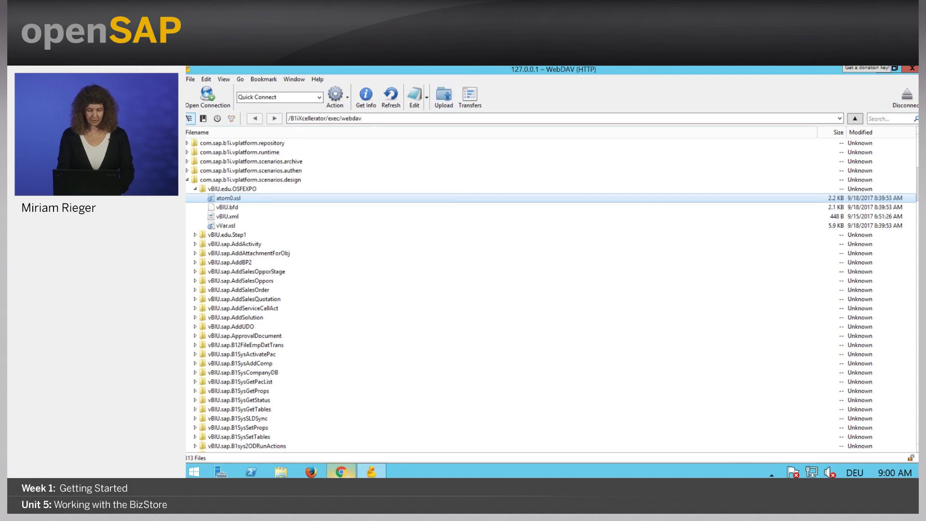
Switch to the Integration Framework in Chrome and open its XML Editor tool
{"action": "left_click", "coordinate": [340, 472]}
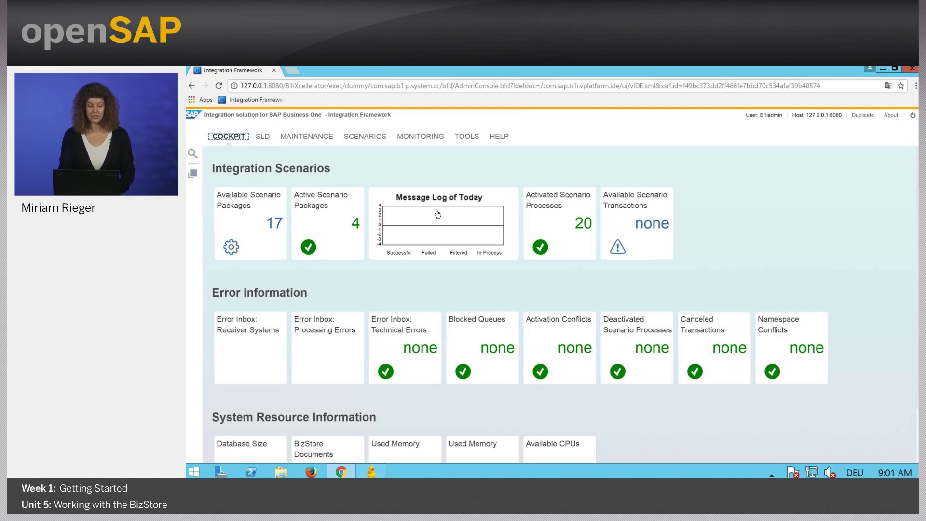
{"action": "left_click", "coordinate": [466, 137]}
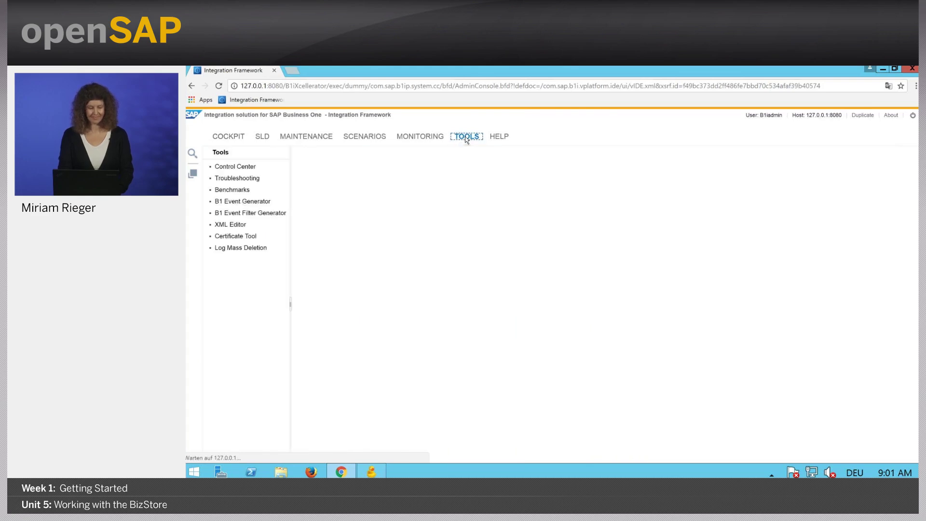
{"action": "left_click", "coordinate": [222, 226]}
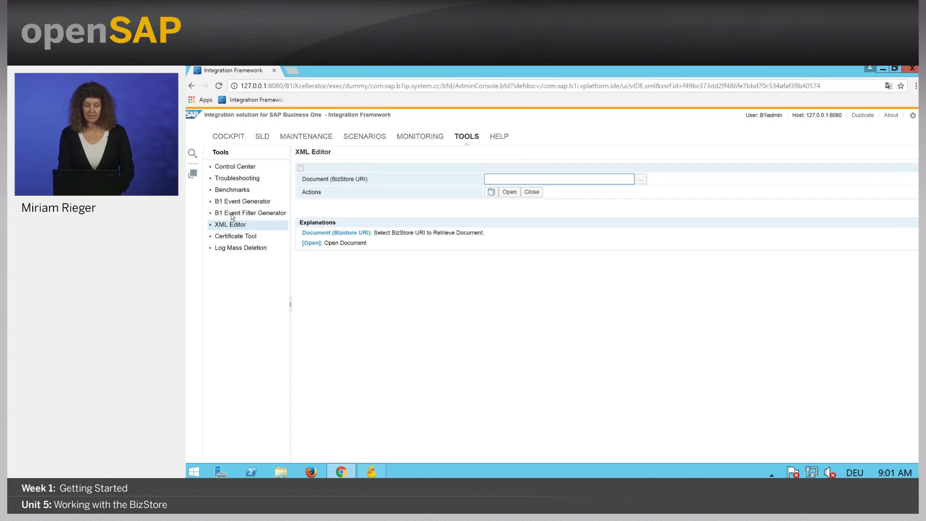
Start selecting the BizStore document for the XML Editor, choosing com.sap.b1i.vplatform.scenarios.design as the dataset
{"action": "left_click", "coordinate": [642, 183]}
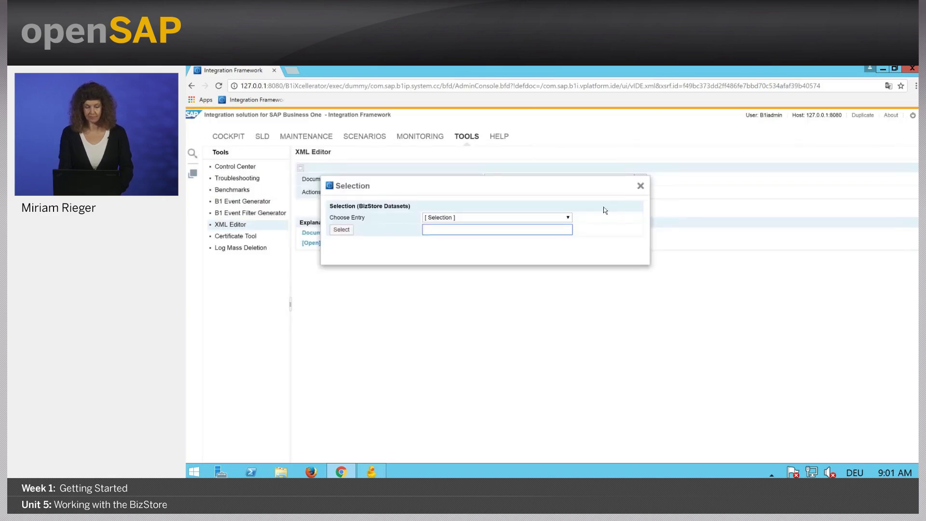
{"action": "left_click", "coordinate": [569, 217]}
{"action": "left_click_drag", "start_coordinate": [567, 241], "coordinate": [569, 376]}
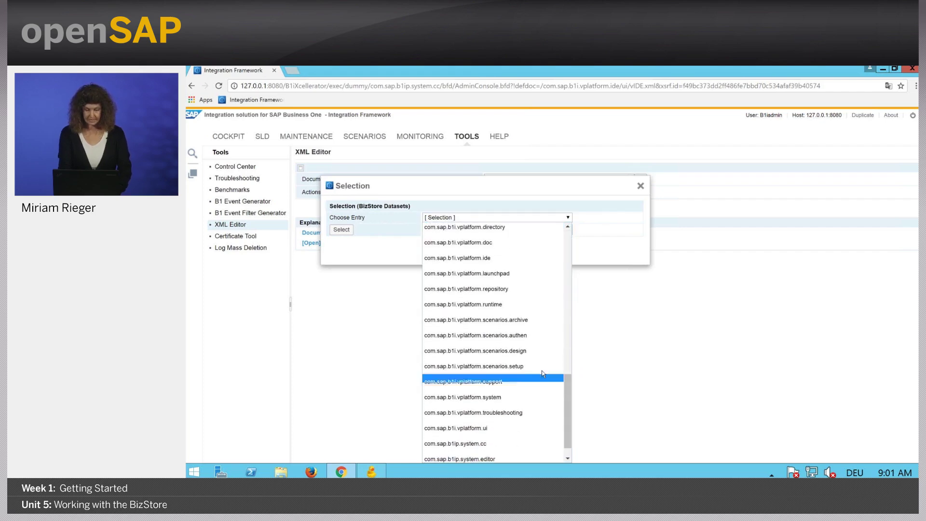
{"action": "left_click", "coordinate": [506, 351]}
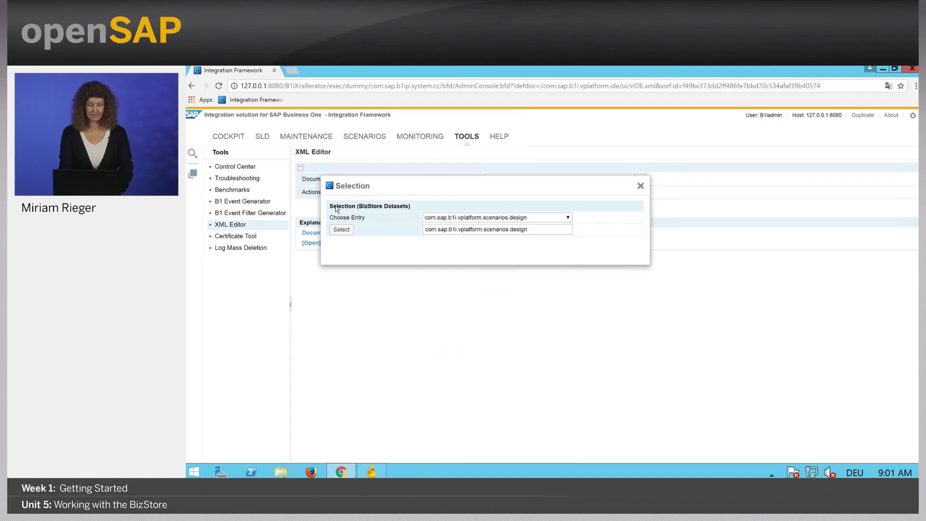
{"action": "left_click", "coordinate": [341, 230]}
Choose vBIU.edu.OSFEXPO as the group for the BizStore document selection
{"action": "left_click", "coordinate": [519, 229]}
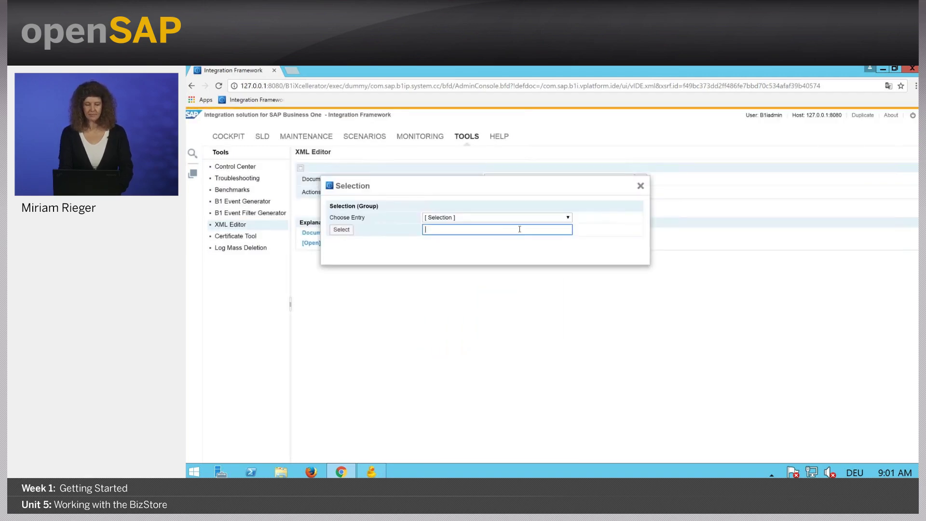
{"action": "left_click", "coordinate": [559, 216]}
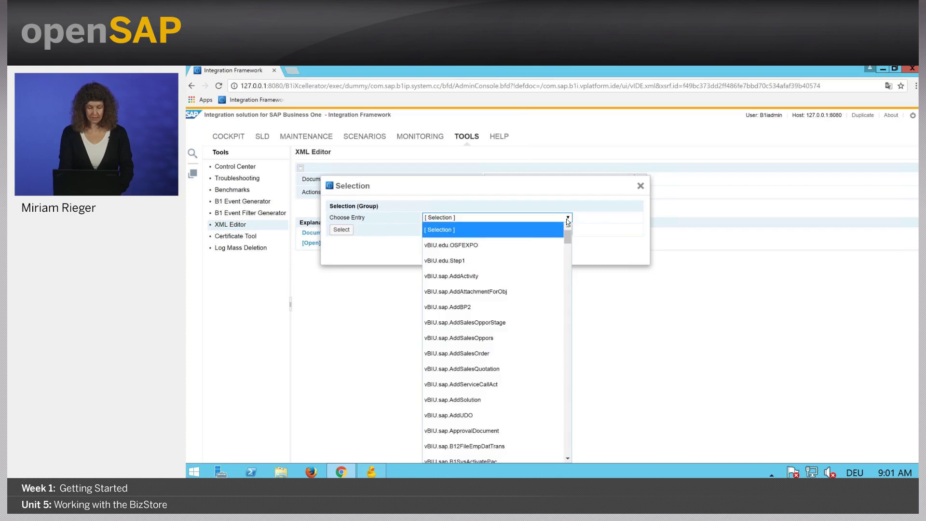
{"action": "left_click", "coordinate": [457, 245]}
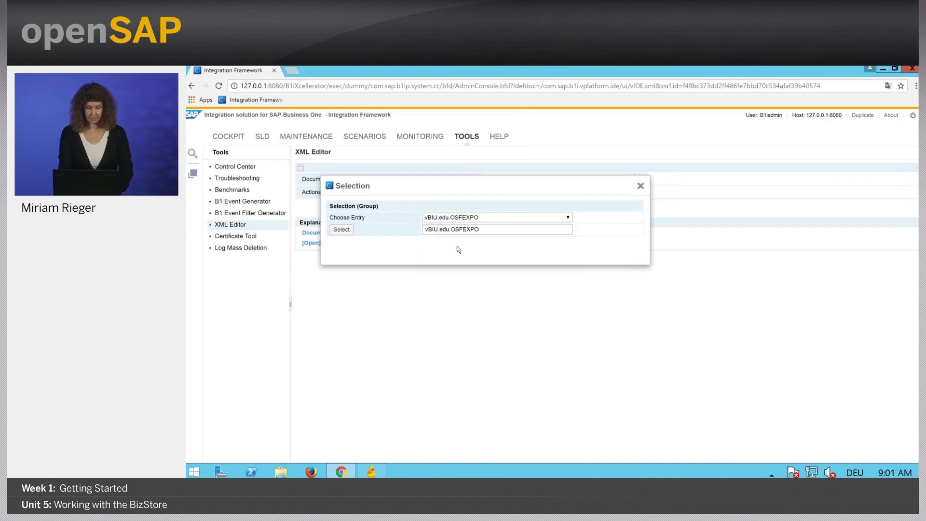
{"action": "left_click", "coordinate": [341, 230]}
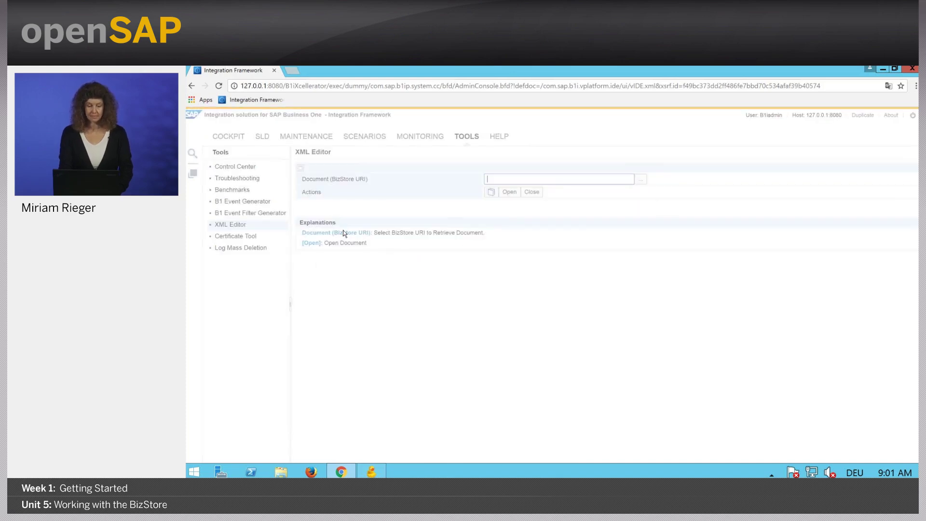
Choose atom0.xsl as the document and apply its path as the BizStore URI
{"action": "left_click", "coordinate": [563, 218]}
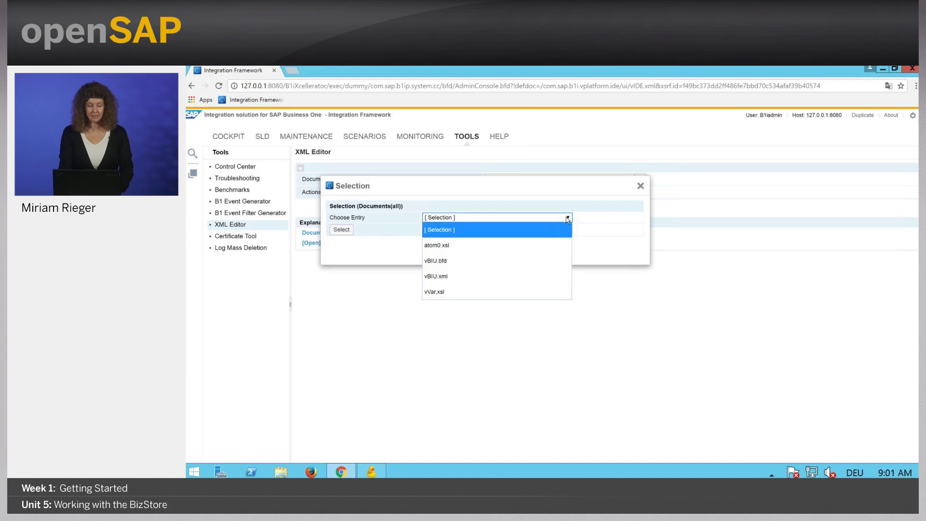
{"action": "left_click", "coordinate": [453, 245]}
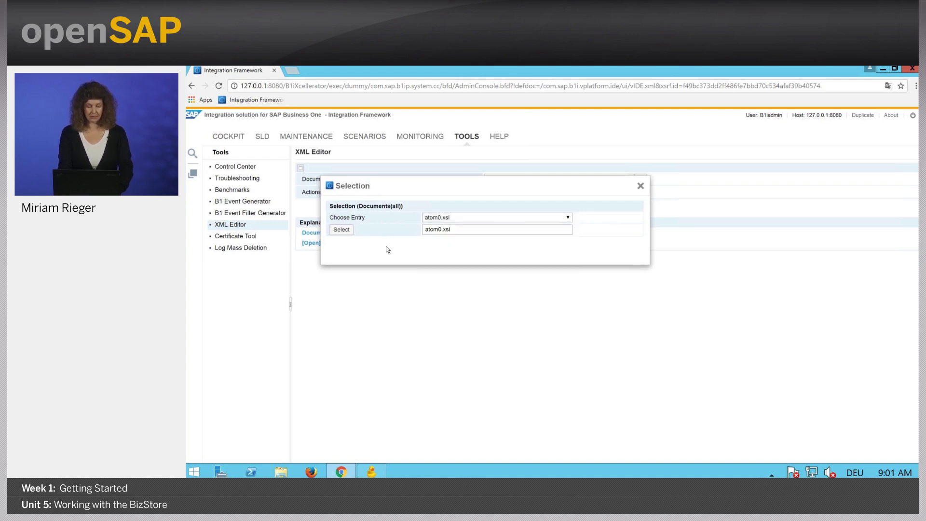
{"action": "left_click", "coordinate": [342, 230]}
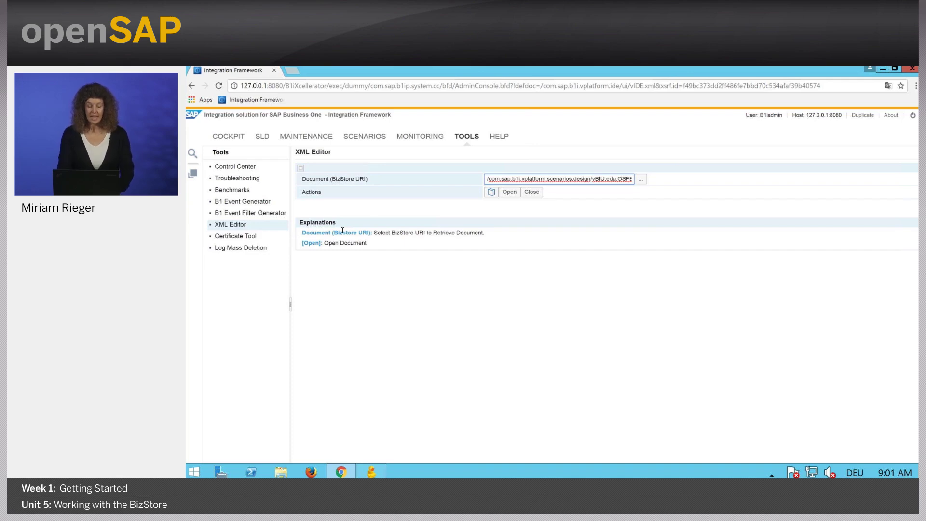
Open the selected atom0.xsl document in the XML Editor to view its content, and close the editor window
{"action": "left_click", "coordinate": [508, 194]}
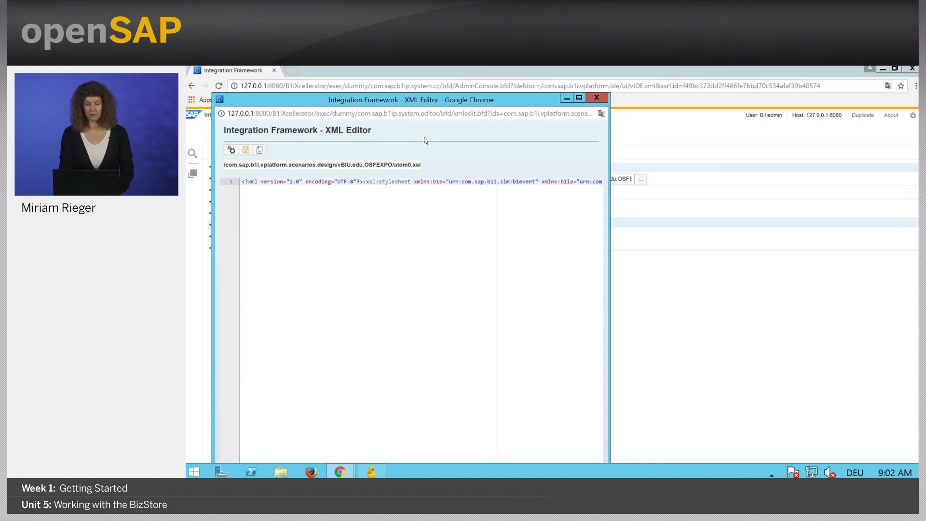
{"action": "left_click", "coordinate": [595, 99]}
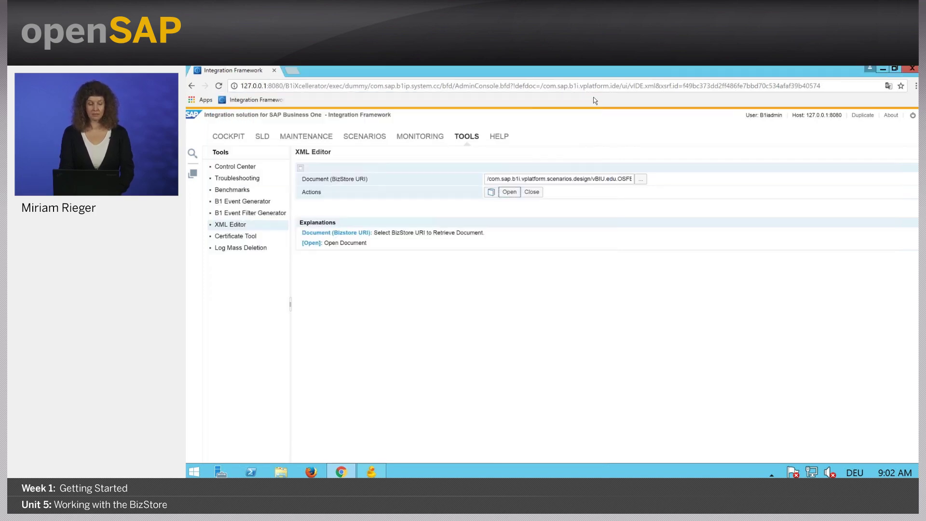
Open the processing flow of the edu.OSFEXPO scenario step, view the final atom's XSL document, and close both windows
{"action": "left_click", "coordinate": [369, 138]}
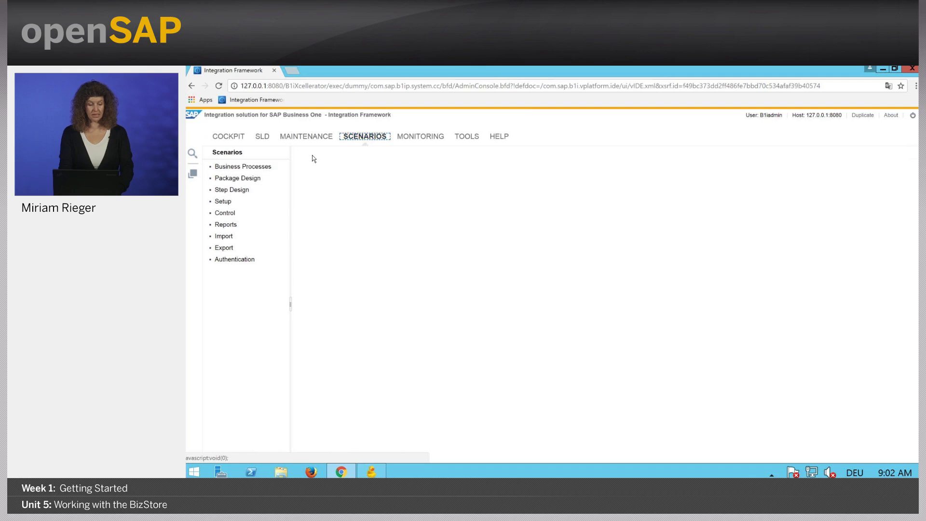
{"action": "left_click", "coordinate": [242, 191]}
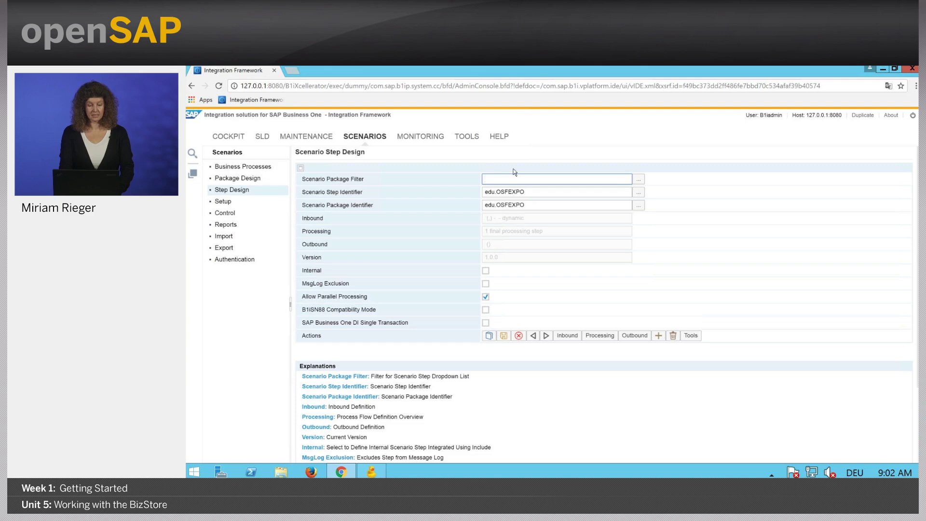
{"action": "left_click", "coordinate": [598, 336]}
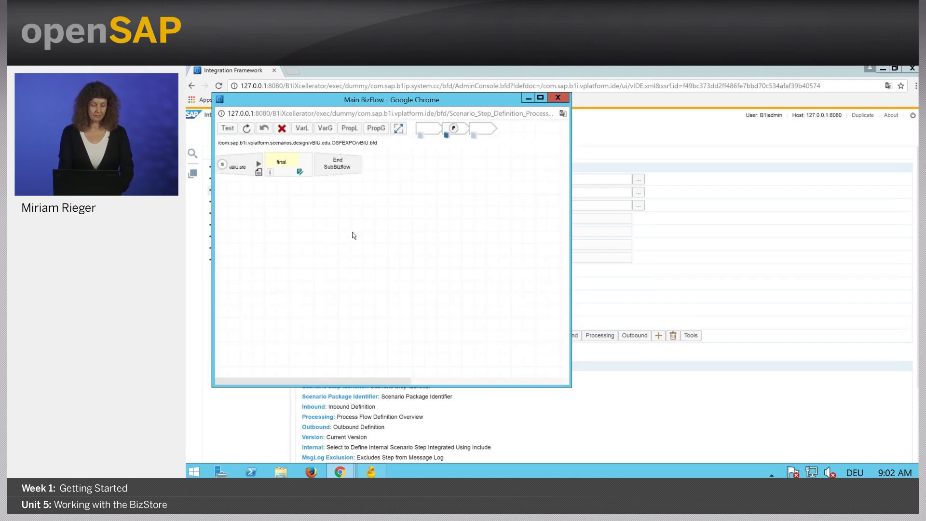
{"action": "double_click", "coordinate": [286, 161]}
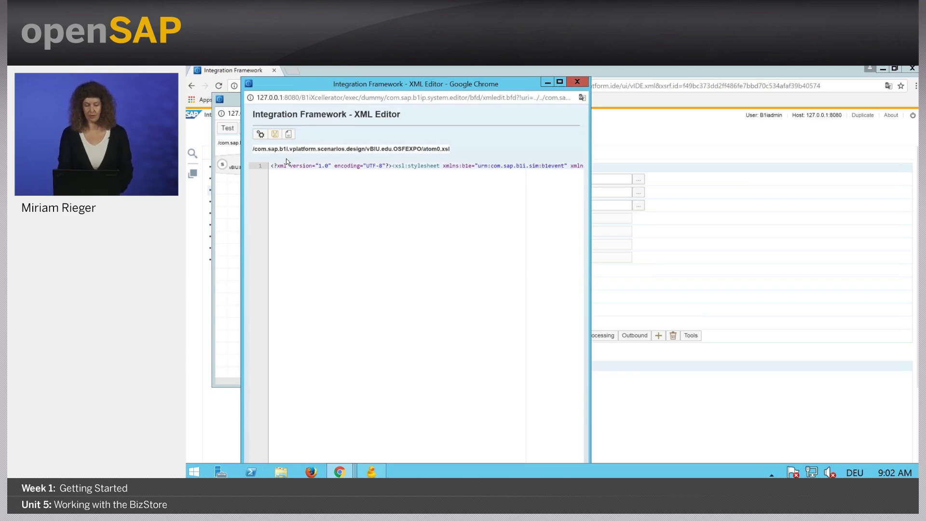
{"action": "left_click", "coordinate": [576, 81]}
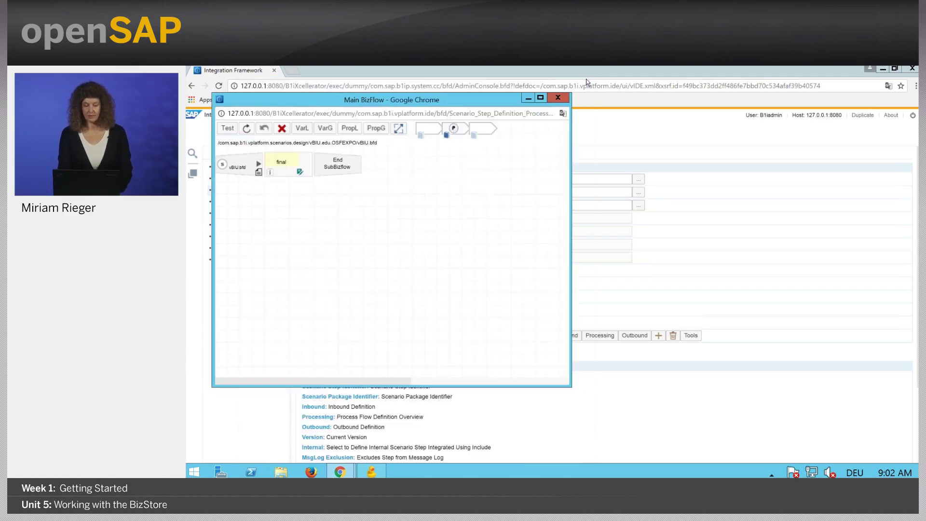
{"action": "left_click", "coordinate": [558, 97]}
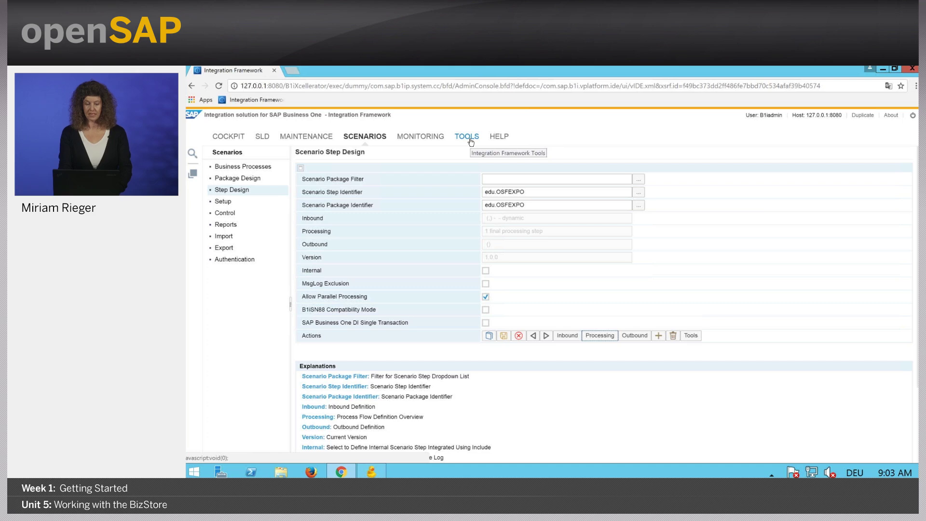
{"action": "mouse_move", "coordinate": [662, 72]}
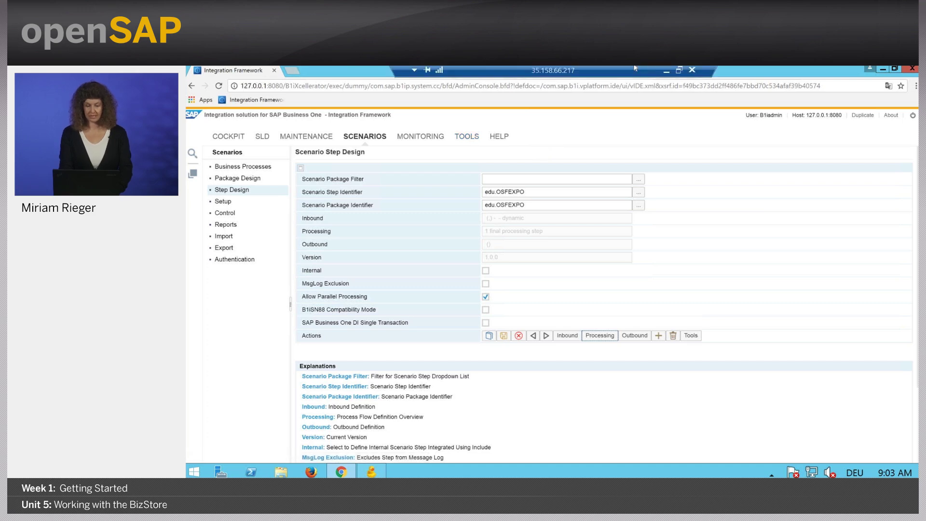
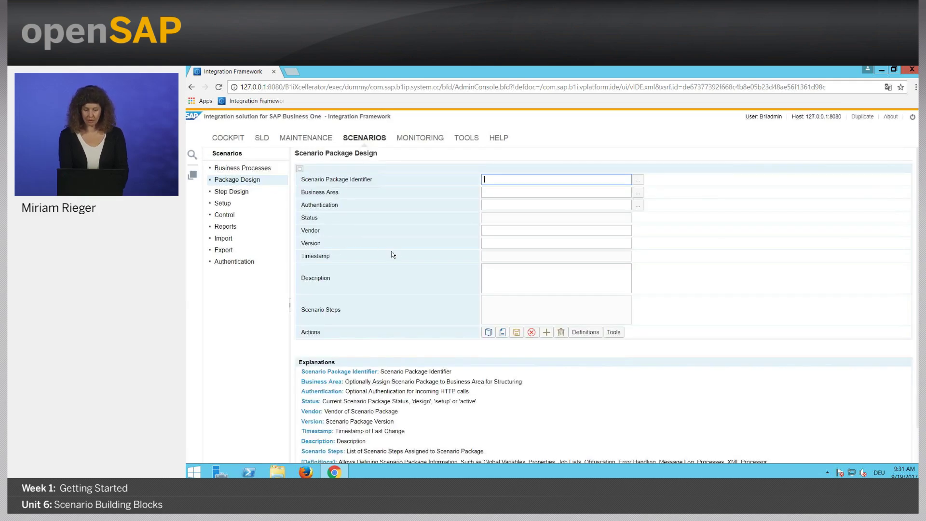
Start a new scenario package in Package Design with edu.OpenSAPScen as its identifier
{"action": "left_click", "coordinate": [548, 334]}
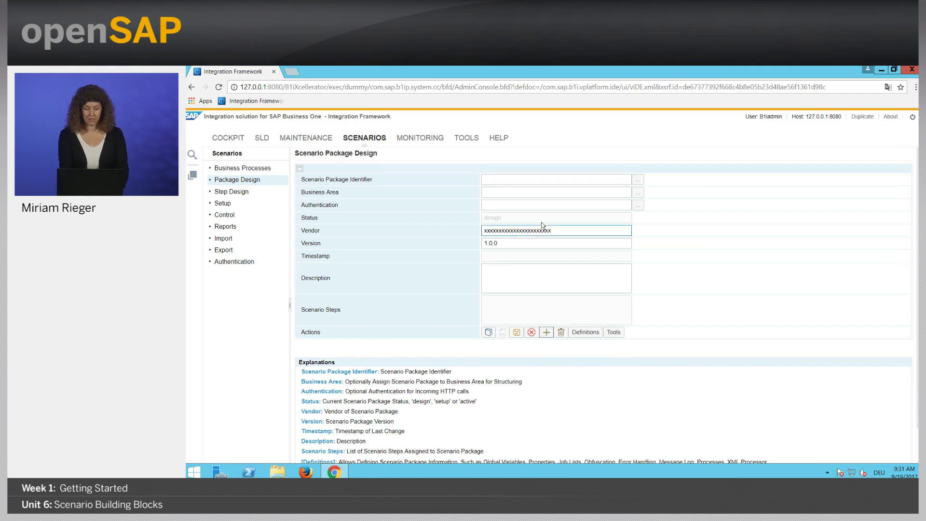
{"action": "left_click", "coordinate": [540, 182]}
{"action": "left_click", "coordinate": [630, 292]}
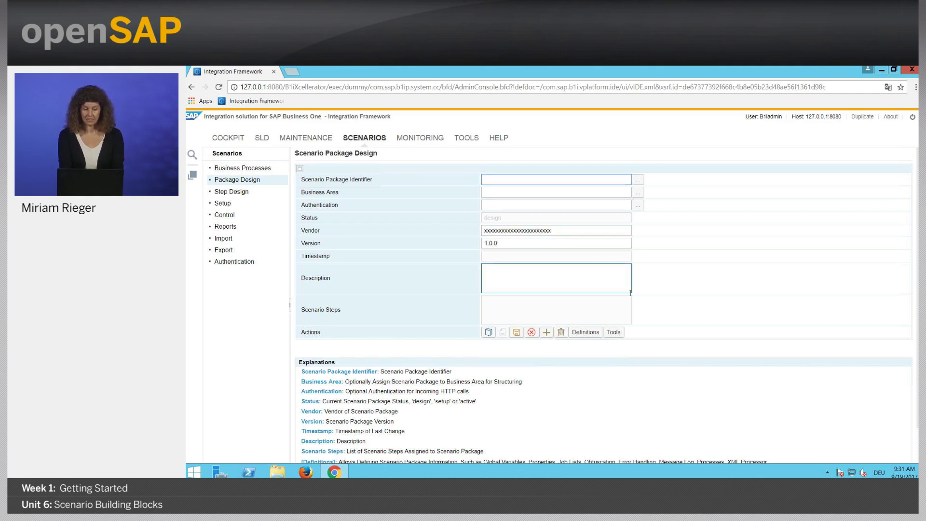
{"action": "type", "text": "OpenSAPS"}
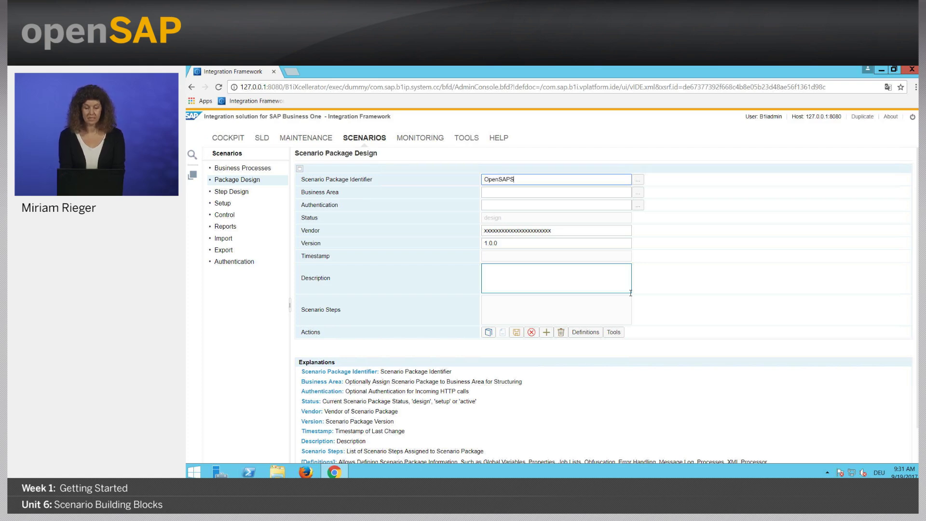
{"action": "type", "text": "cen"}
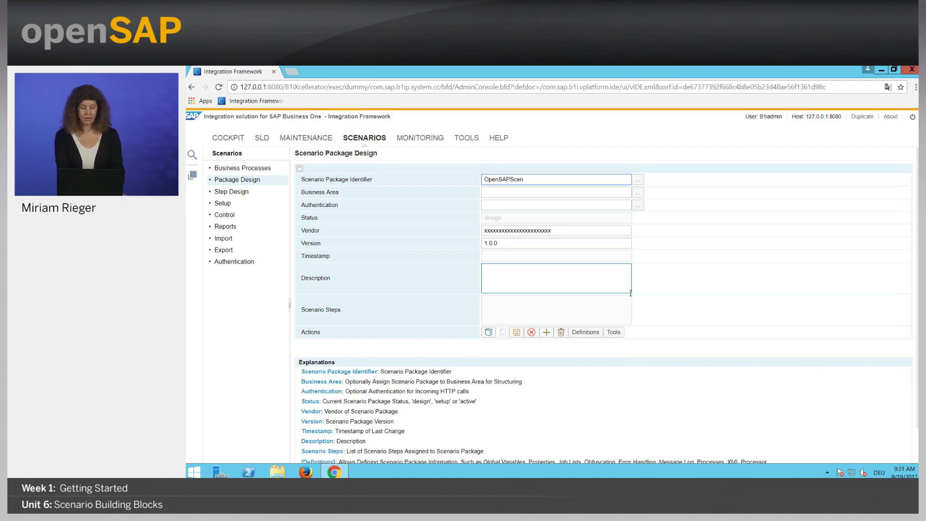
{"action": "key", "text": "Tab"}
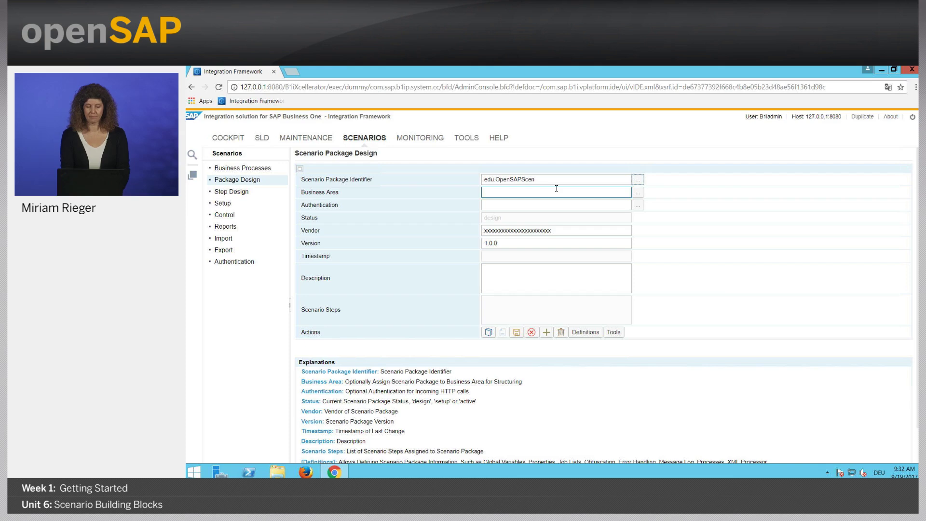
Set the edu.OpenSAPScen package to No Authentication and save its definition
{"action": "left_click", "coordinate": [638, 207]}
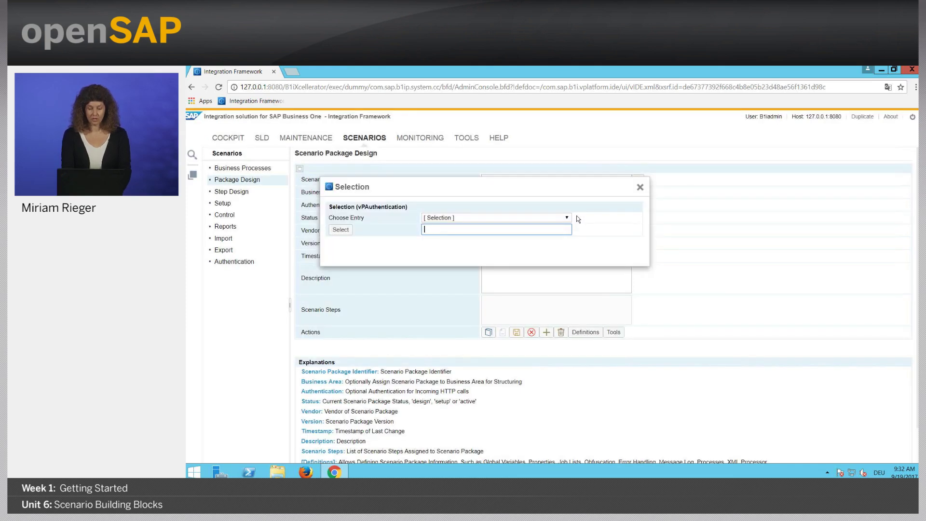
{"action": "left_click", "coordinate": [567, 218]}
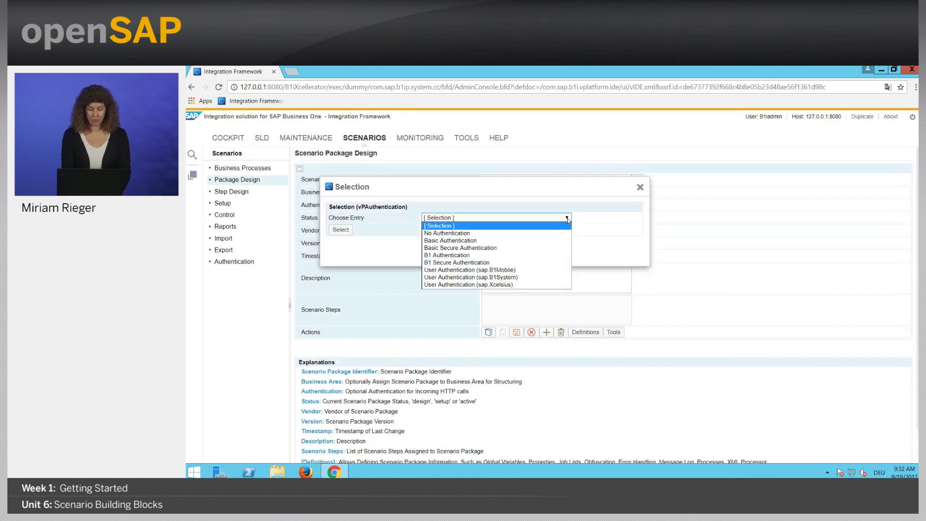
{"action": "left_click", "coordinate": [460, 233]}
{"action": "left_click", "coordinate": [341, 230]}
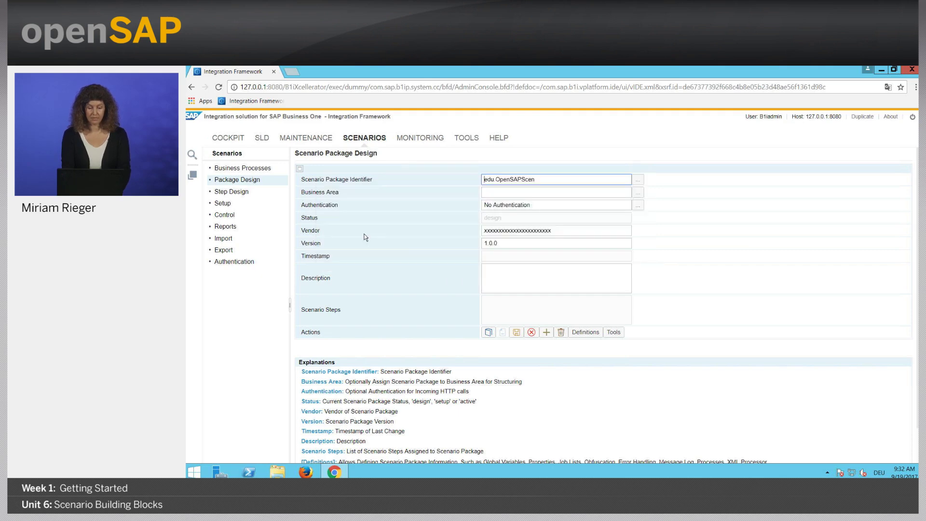
{"action": "left_click", "coordinate": [517, 334]}
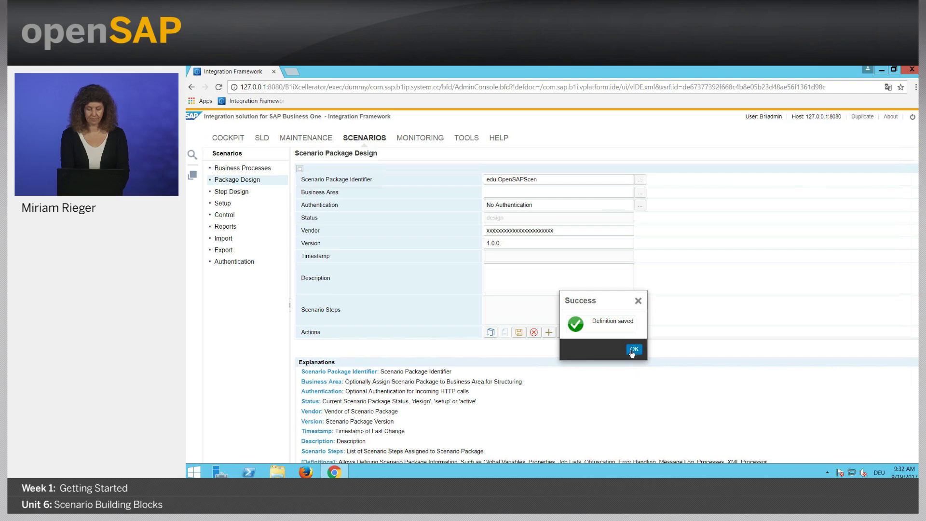
{"action": "left_click", "coordinate": [632, 350]}
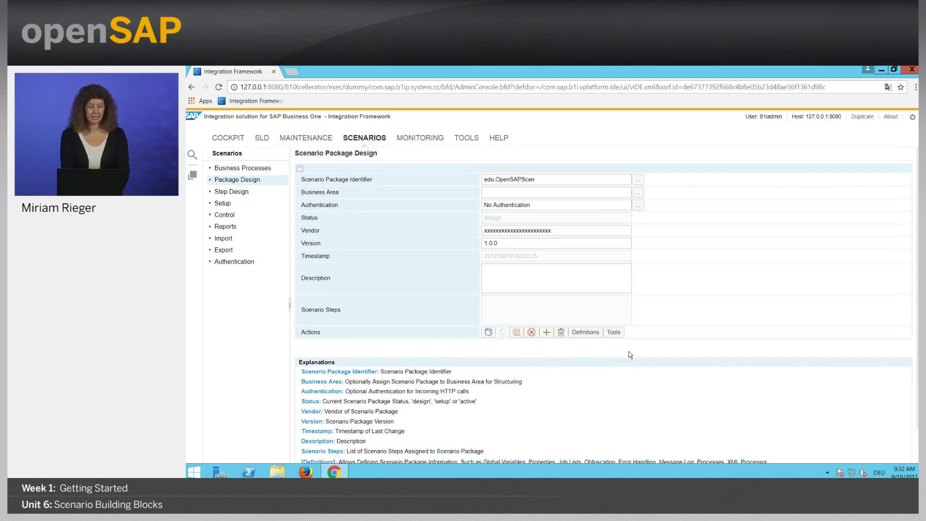
Define a scenario step in Step Design with edu.OpenSAPScen as the package filter and edu.OpenSAPStep as the step identifier
{"action": "left_click", "coordinate": [232, 193]}
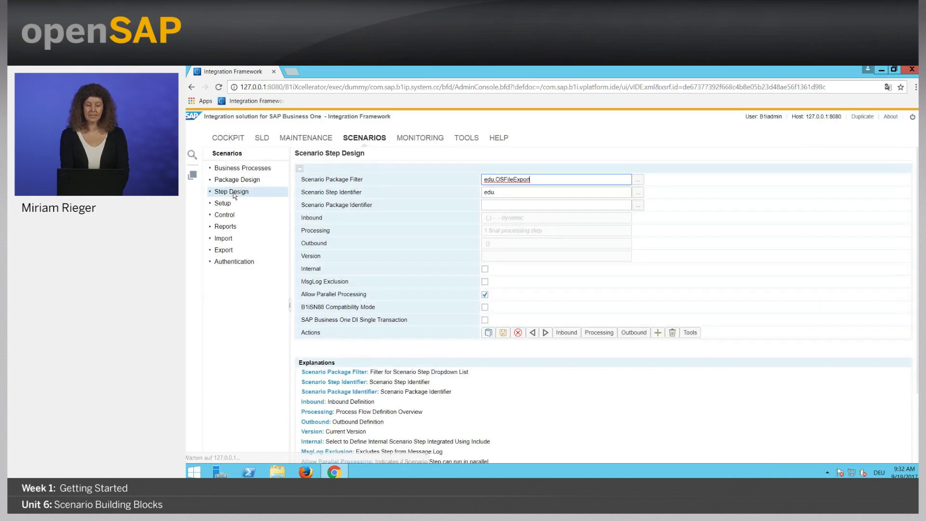
{"action": "left_click", "coordinate": [638, 191]}
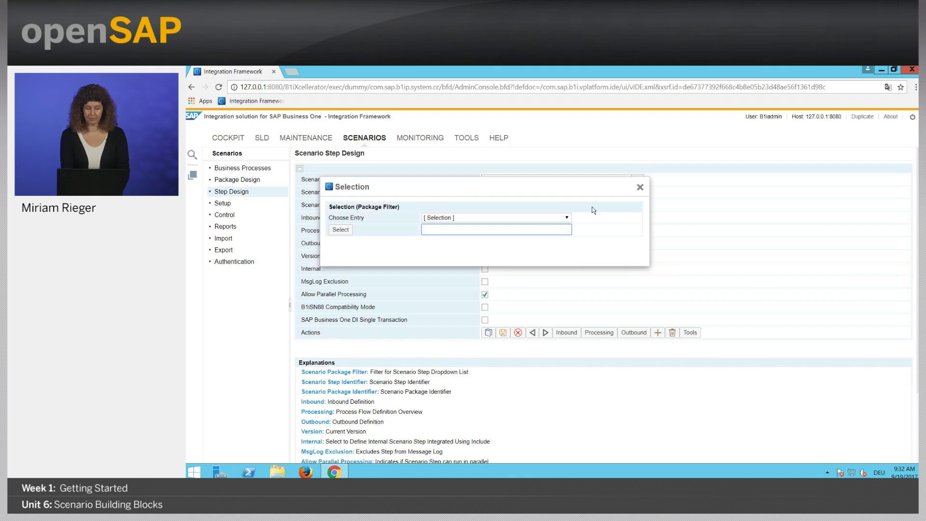
{"action": "left_click", "coordinate": [566, 217]}
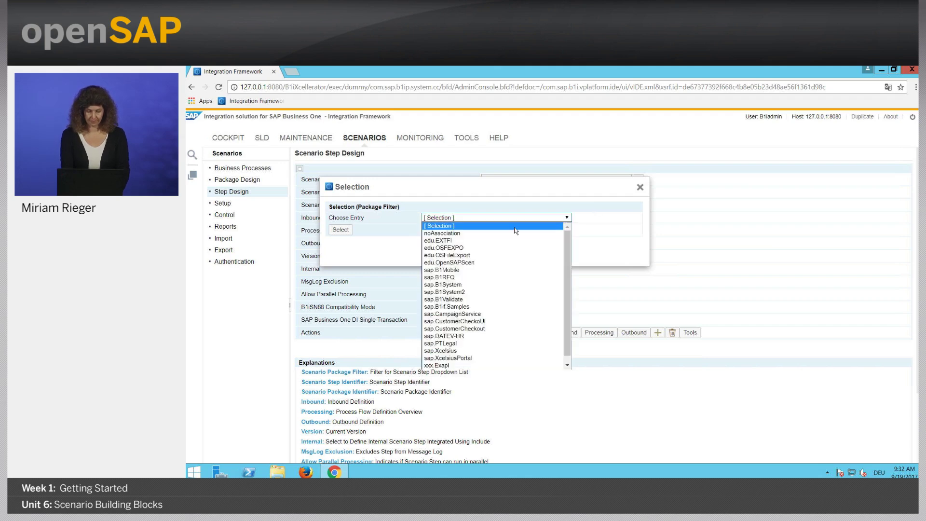
{"action": "left_click", "coordinate": [447, 263]}
{"action": "left_click", "coordinate": [337, 231]}
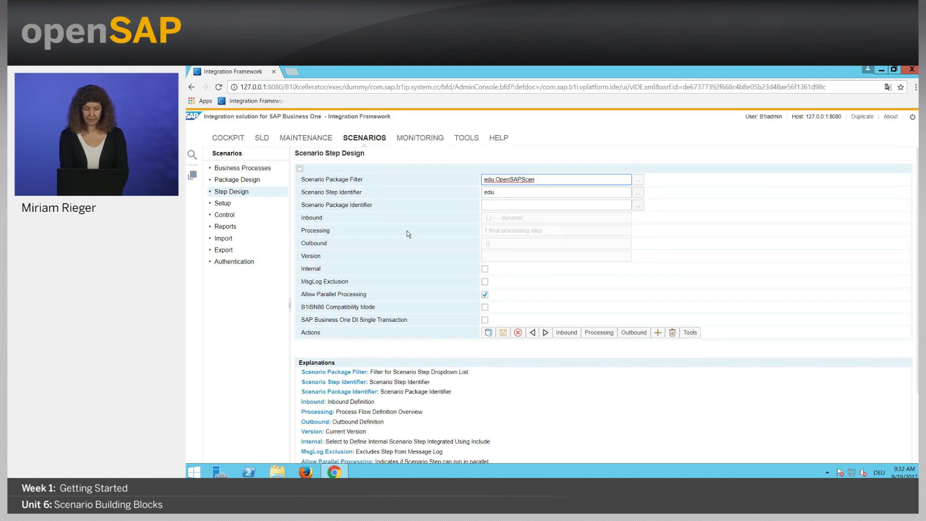
{"action": "left_click", "coordinate": [503, 194]}
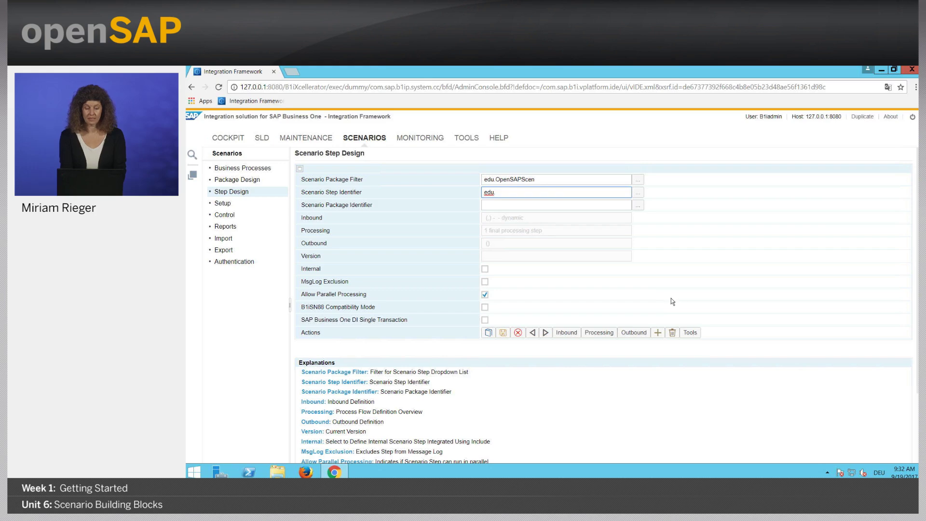
{"action": "type", "text": "OpenSAPStep"}
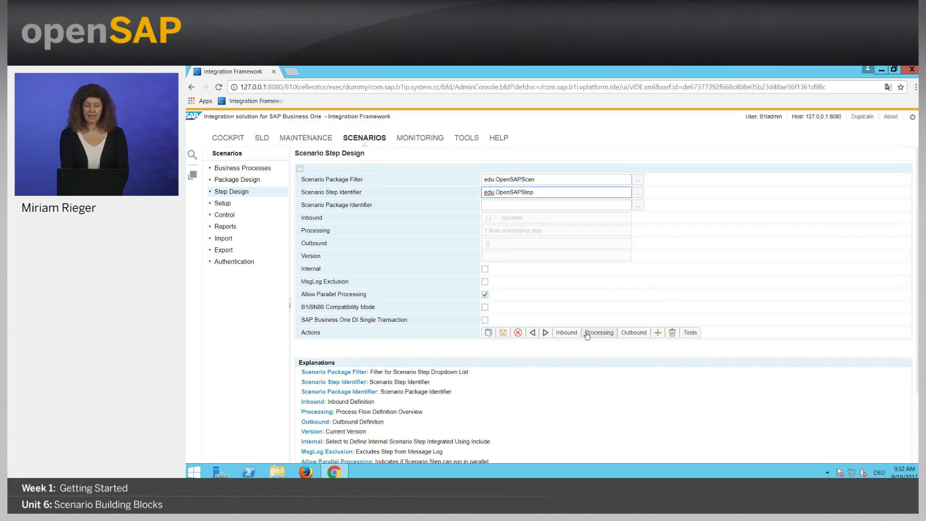
Review the inbound channel and outbound definition forms of the edu.OpenSAPStep step and close them without changes
{"action": "left_click", "coordinate": [570, 334]}
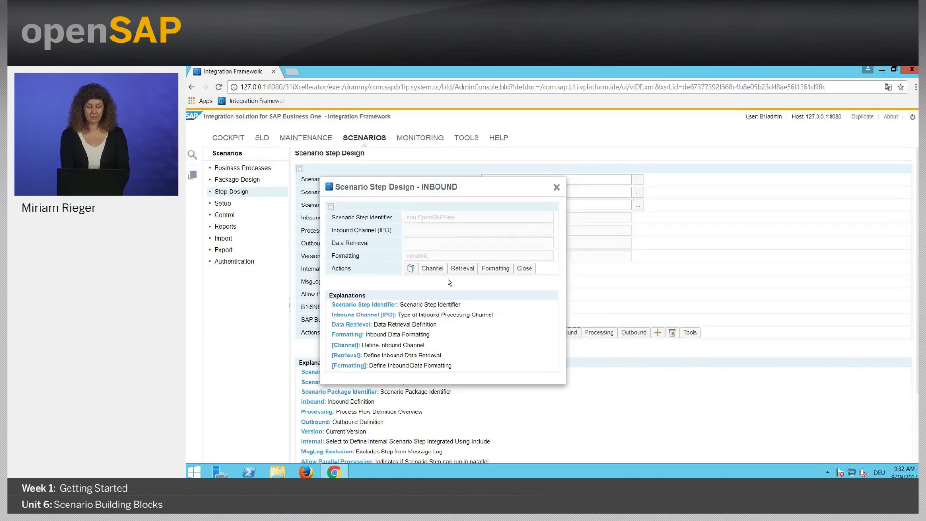
{"action": "left_click", "coordinate": [429, 269]}
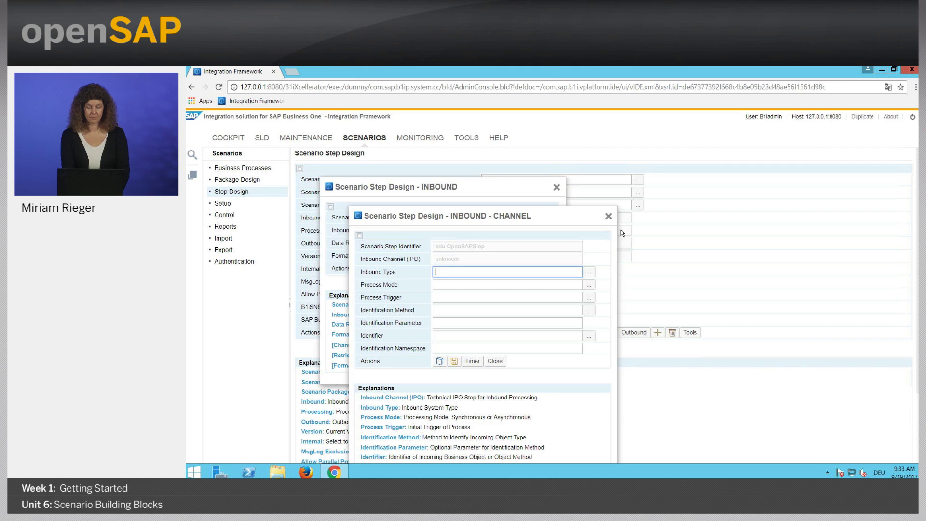
{"action": "left_click", "coordinate": [608, 217]}
{"action": "left_click", "coordinate": [556, 188]}
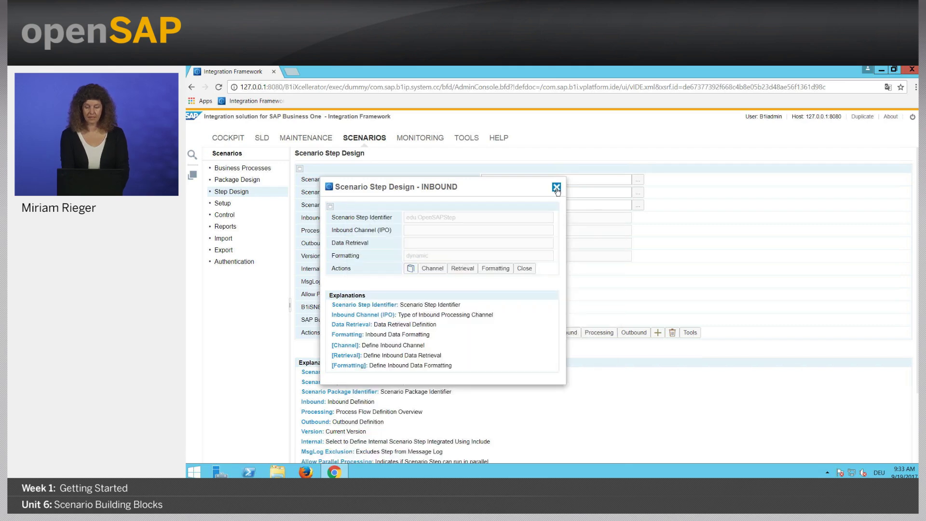
{"action": "left_click", "coordinate": [643, 336]}
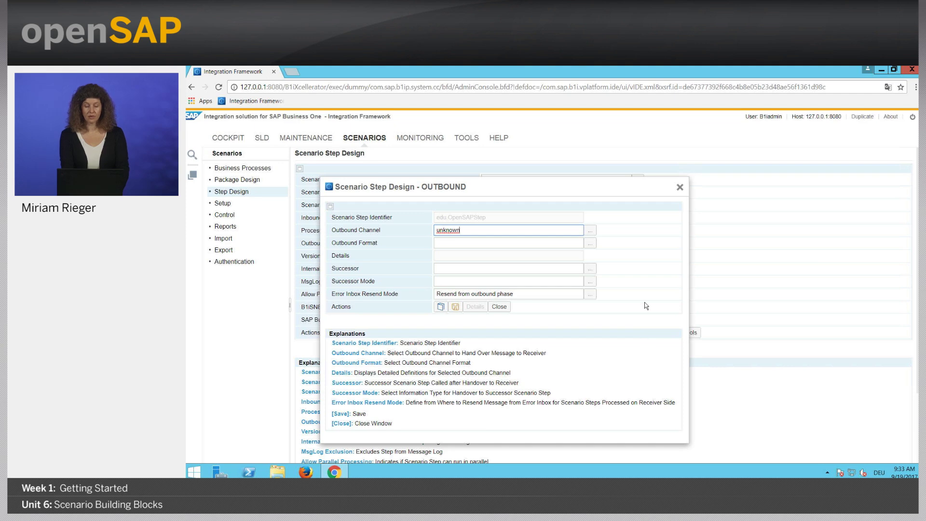
{"action": "left_click", "coordinate": [680, 188]}
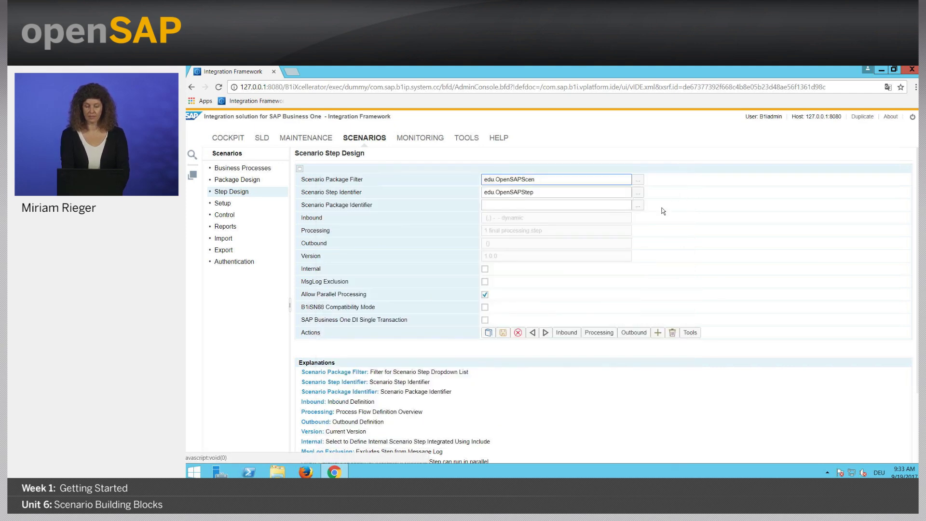
Add a Call SQL atom before the final atom in the processing flow of the edu.OpenSAPStep step
{"action": "left_click", "coordinate": [599, 334]}
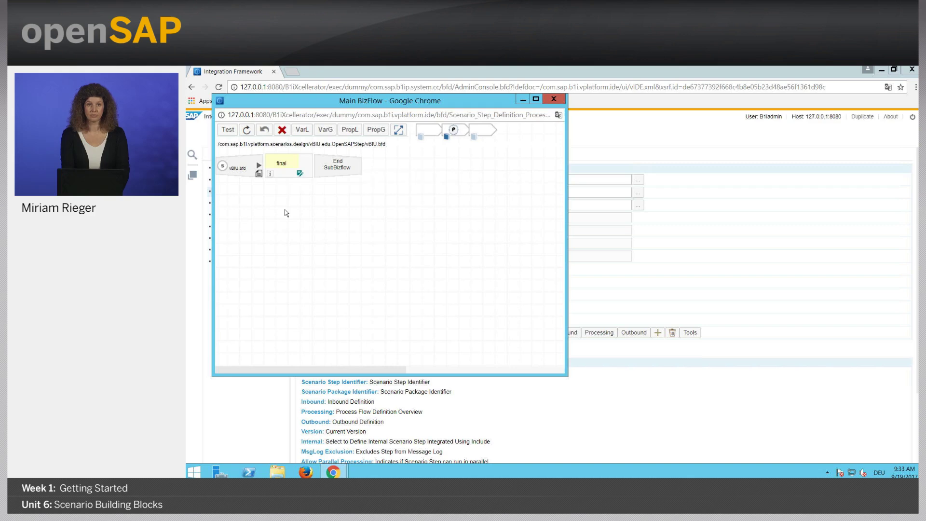
{"action": "left_click", "coordinate": [258, 168]}
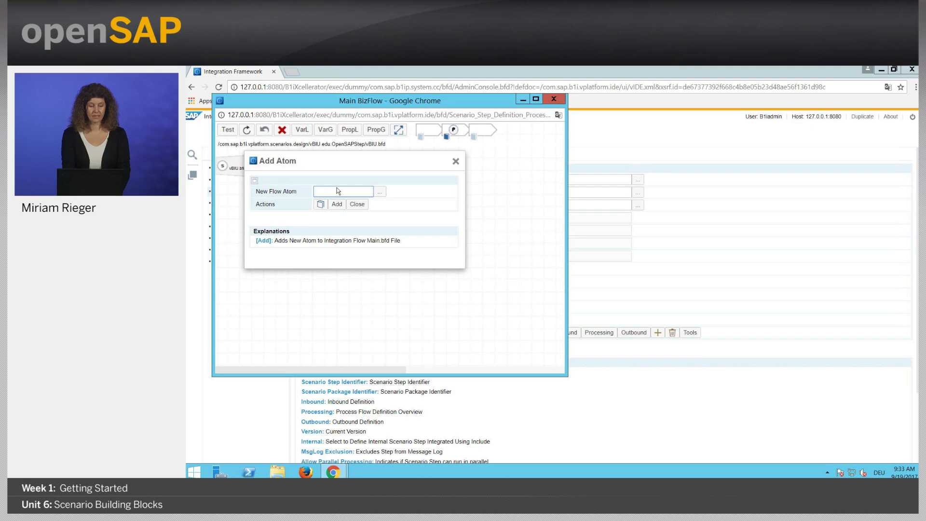
{"action": "left_click", "coordinate": [382, 193]}
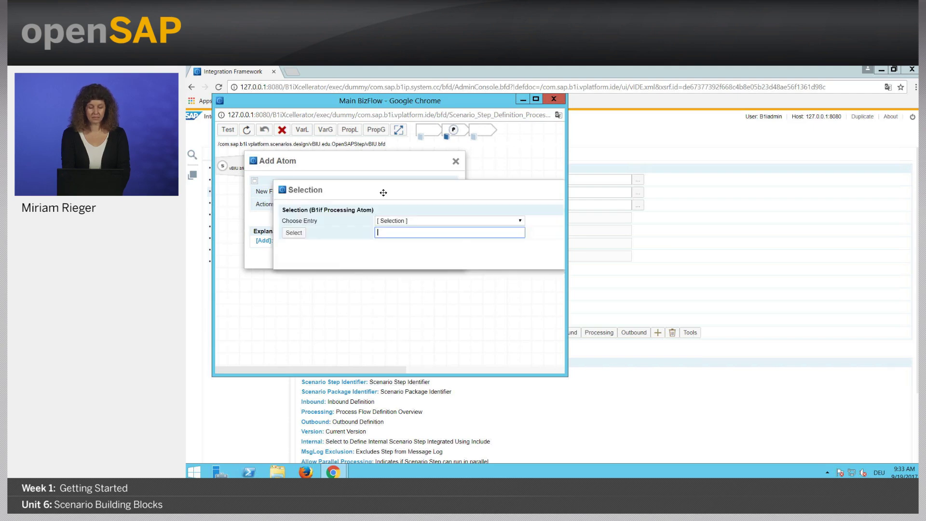
{"action": "left_click", "coordinate": [520, 221]}
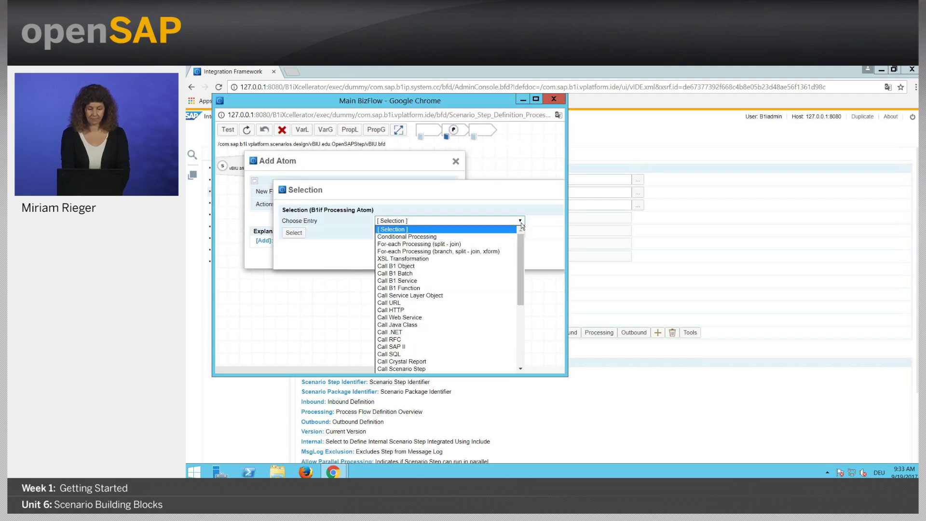
{"action": "left_click_drag", "start_coordinate": [521, 239], "coordinate": [521, 271]}
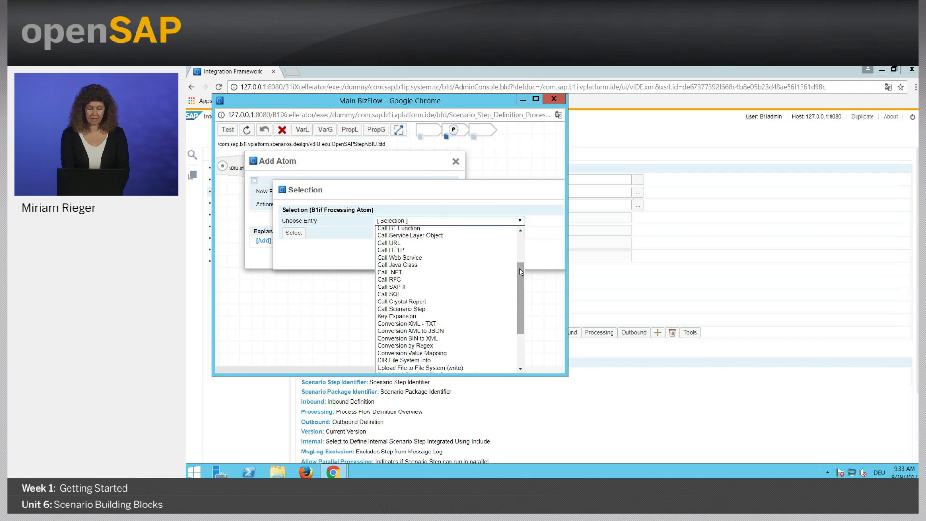
{"action": "left_click", "coordinate": [388, 295]}
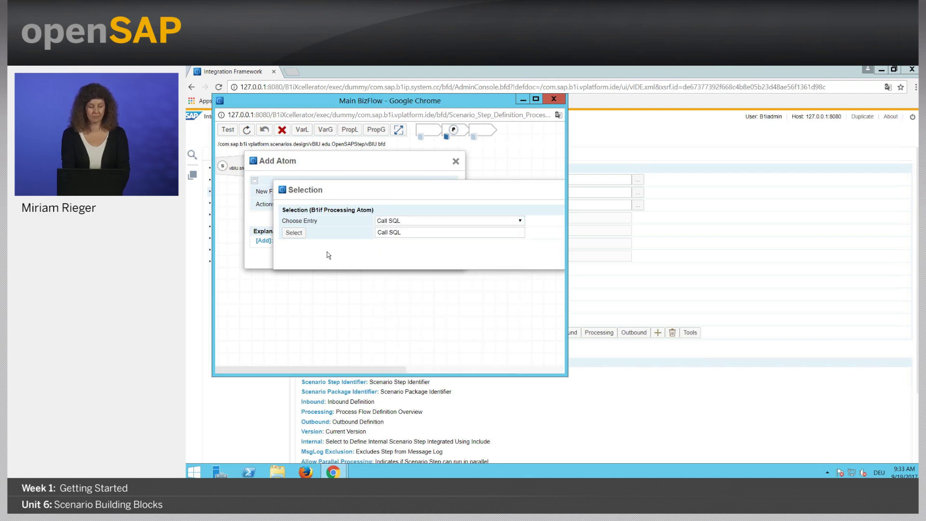
{"action": "left_click", "coordinate": [295, 234]}
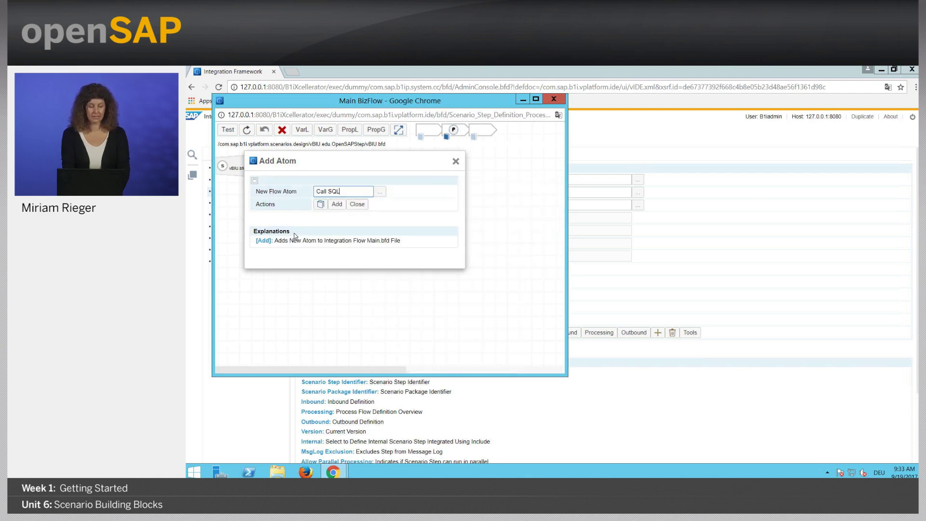
{"action": "left_click", "coordinate": [336, 204]}
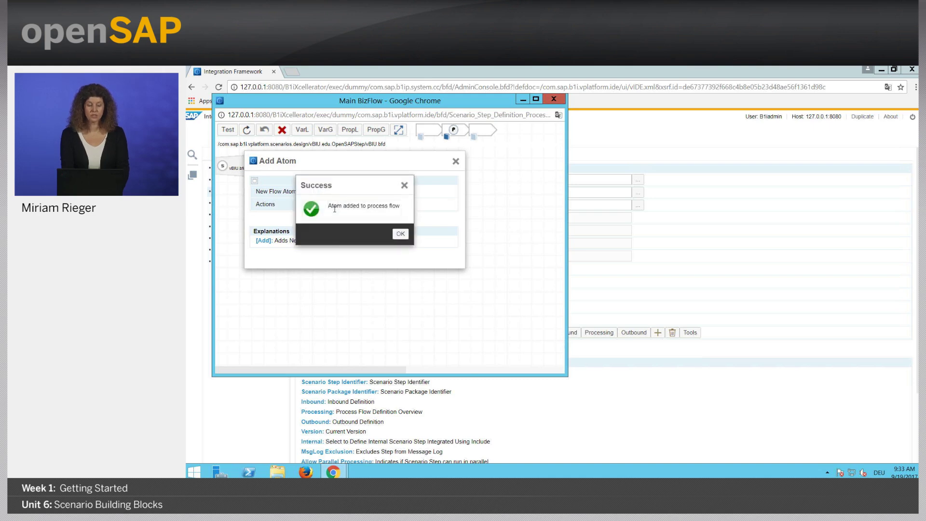
{"action": "left_click", "coordinate": [401, 234]}
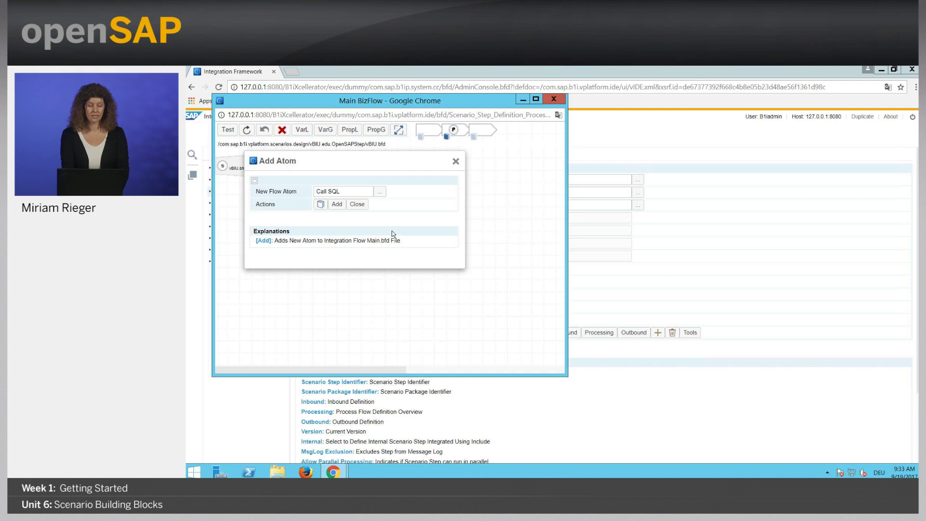
{"action": "left_click", "coordinate": [357, 204]}
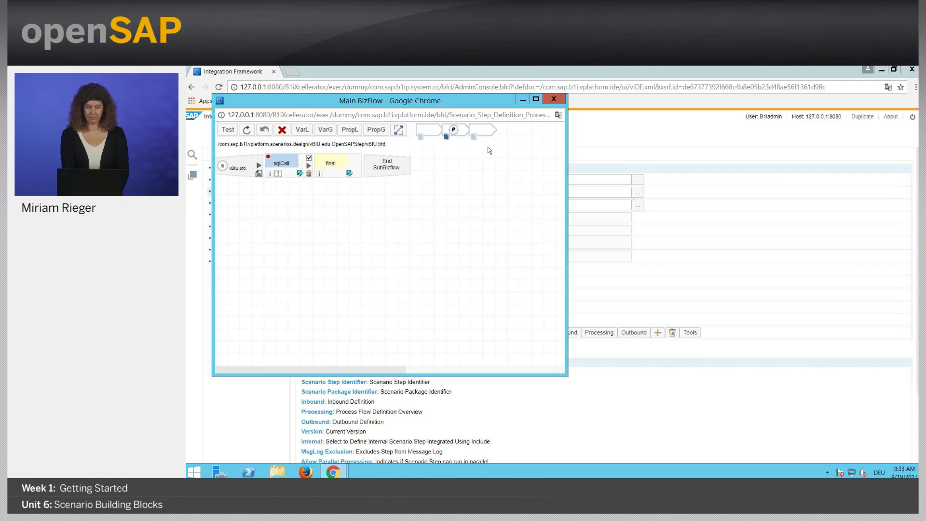
Close the processing flow designer and save the edu.OpenSAPStep scenario step definition
{"action": "left_click", "coordinate": [557, 100]}
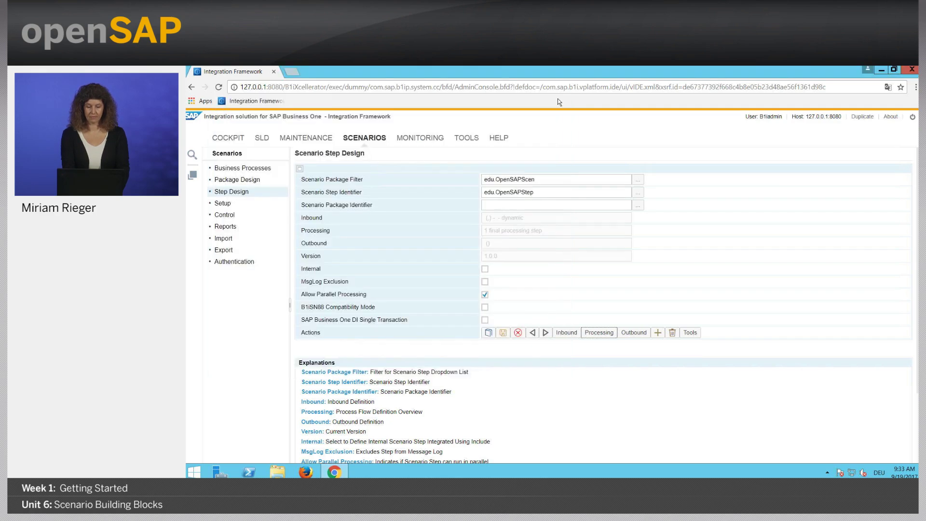
{"action": "left_click", "coordinate": [503, 335]}
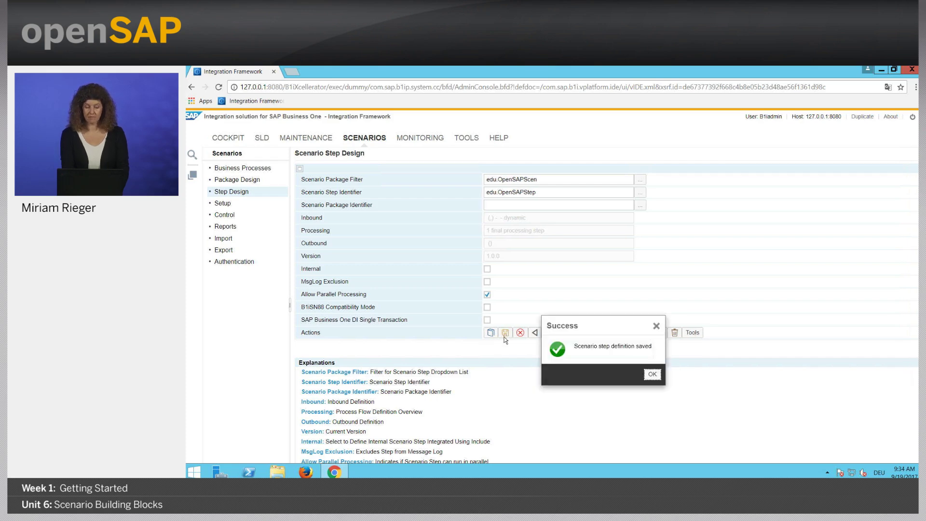
{"action": "left_click", "coordinate": [652, 374]}
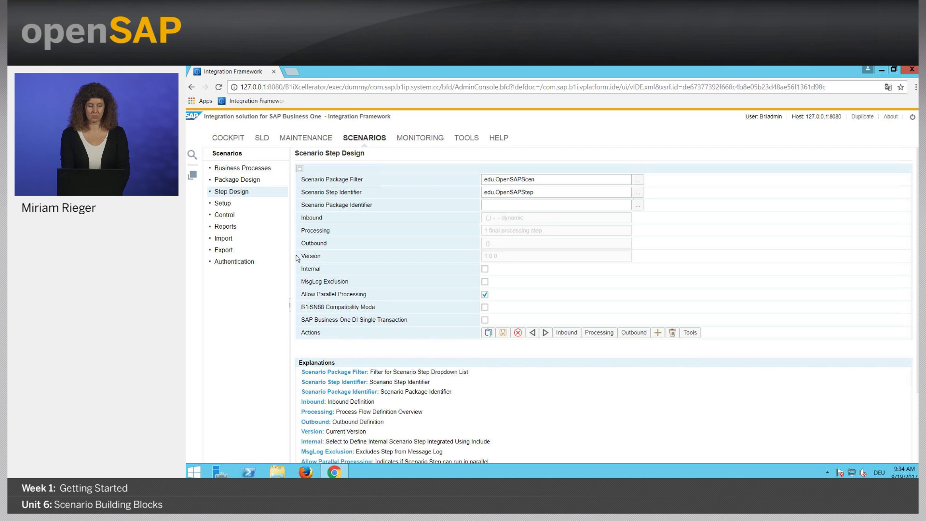
Delete the edu.OpenSAPScen scenario package with its assigned steps in Package Design, without archiving it first
{"action": "left_click", "coordinate": [249, 182]}
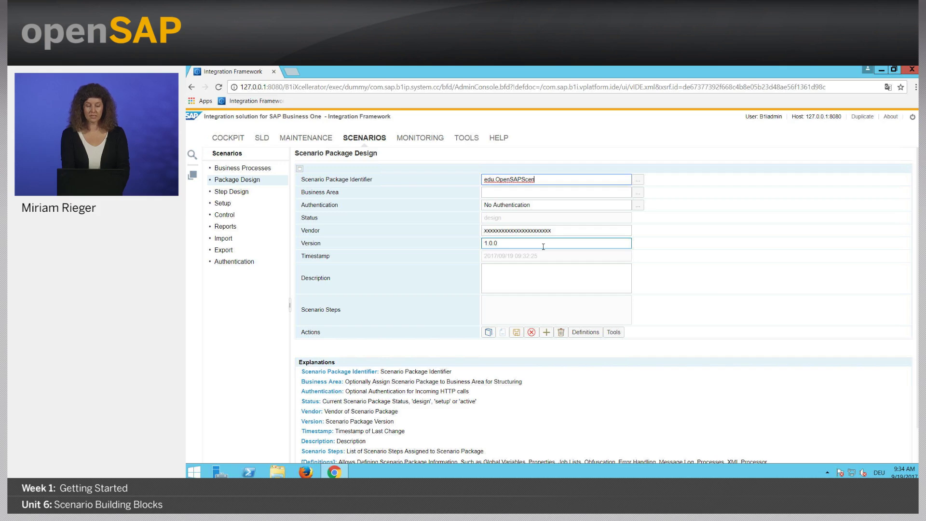
{"action": "left_click", "coordinate": [561, 332]}
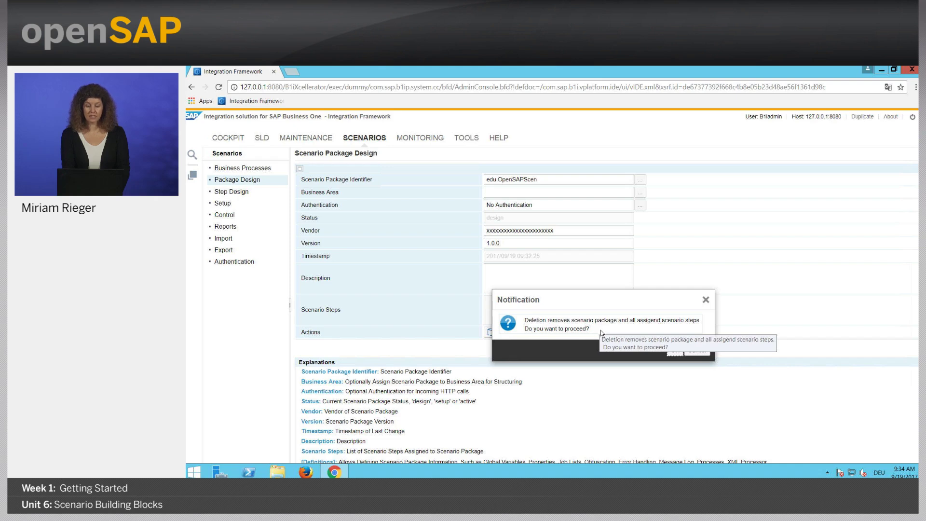
{"action": "left_click", "coordinate": [675, 351]}
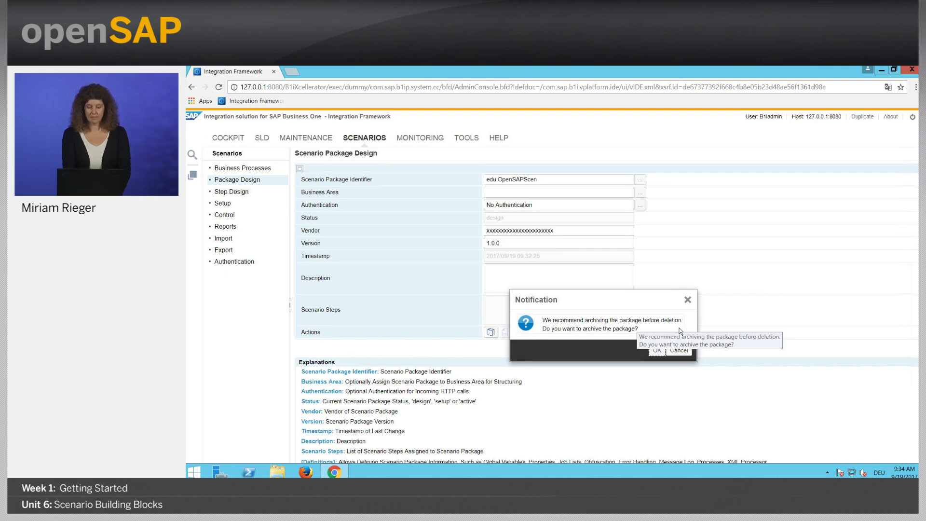
{"action": "left_click", "coordinate": [679, 354]}
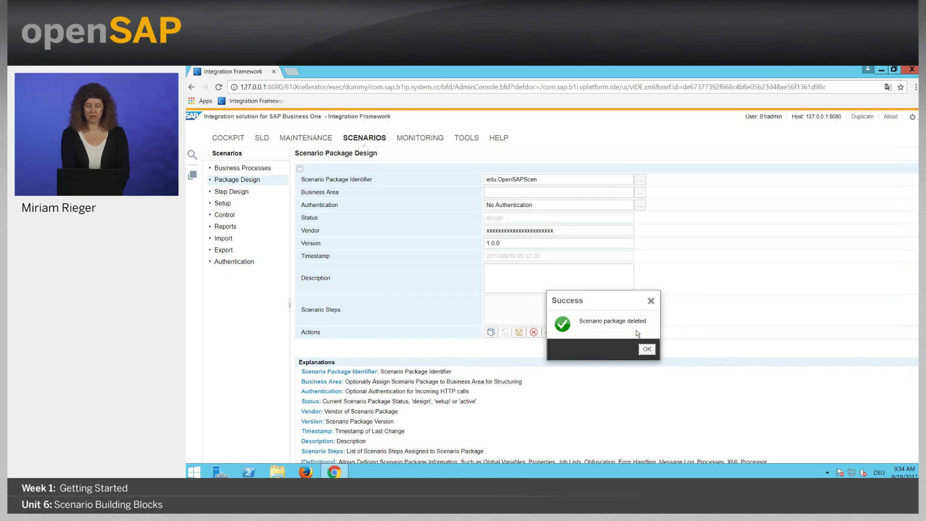
{"action": "left_click", "coordinate": [647, 350]}
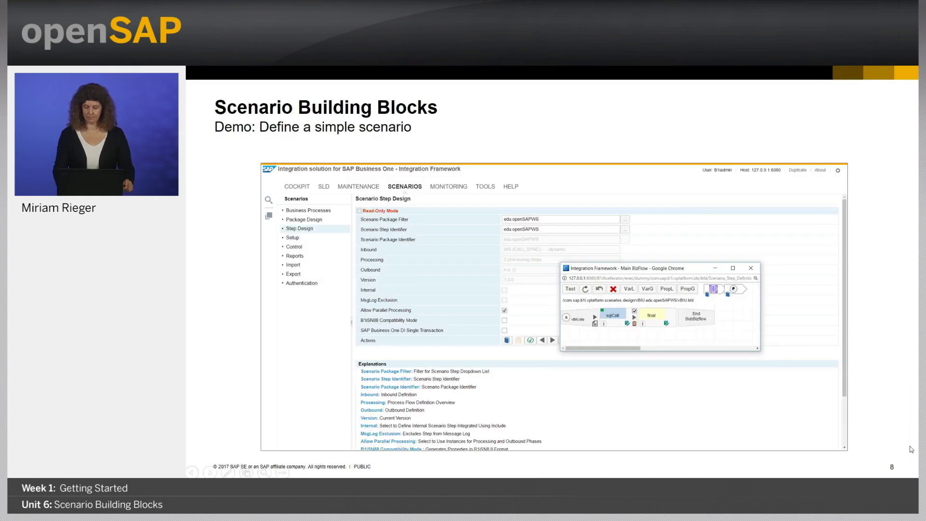
{"action": "key", "text": "Right"}
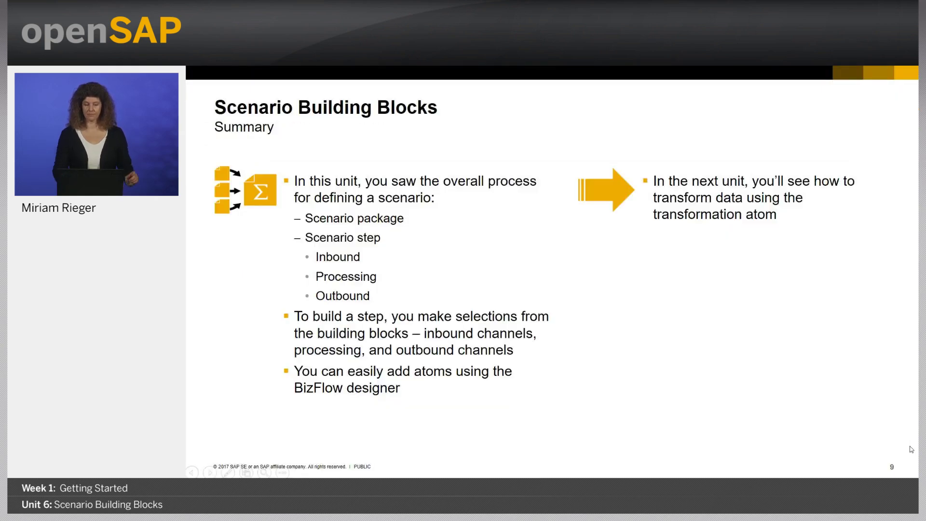